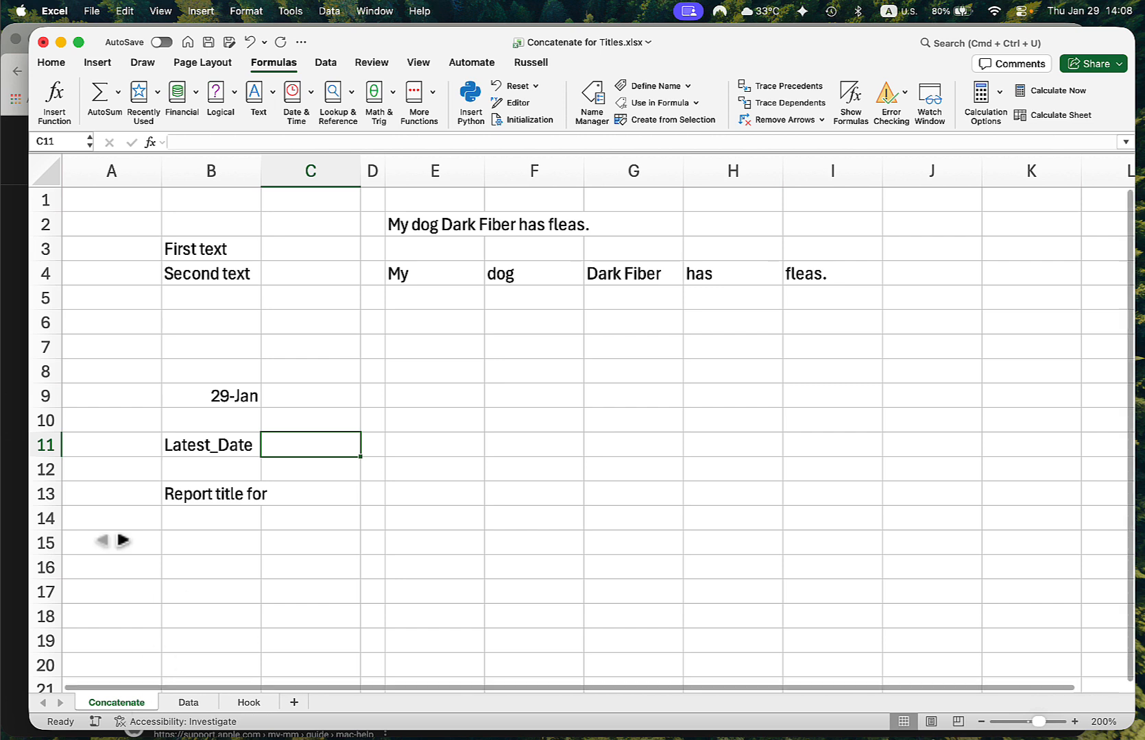
- Join the texts of B3 and B4 in cell B2 with the formula =CONCAT(B3,B4)
{"action": "left_click", "coordinate": [210, 231]}
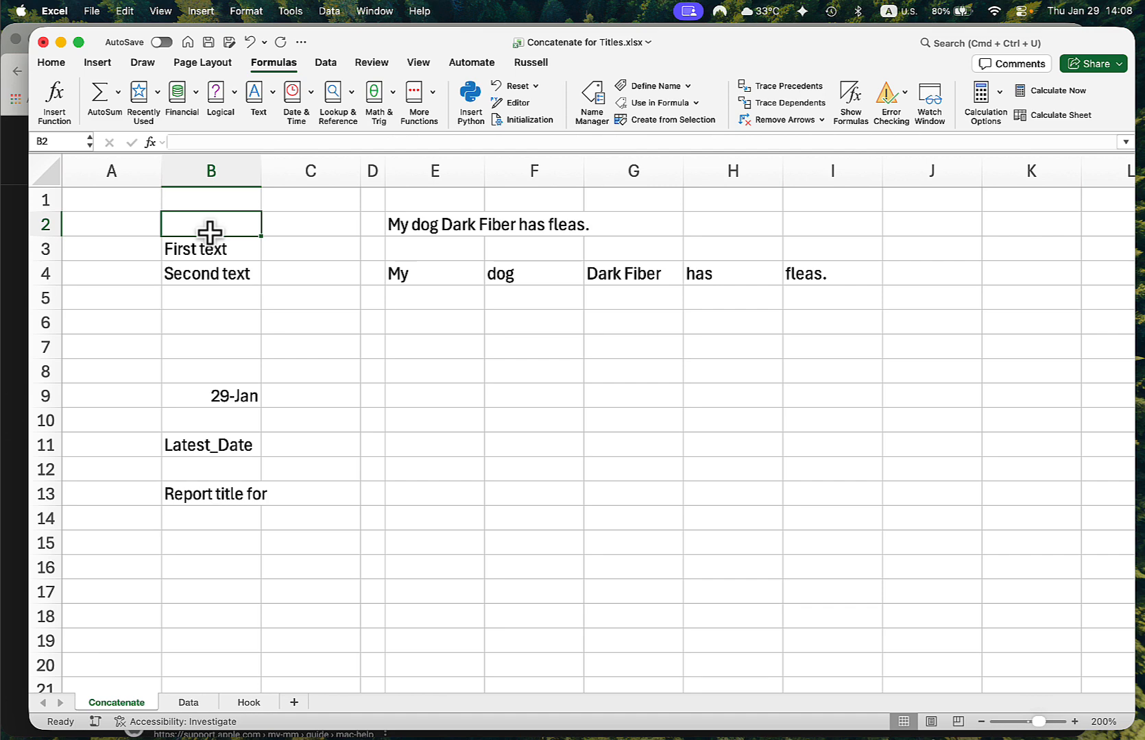
{"action": "type", "text": "=conca"}
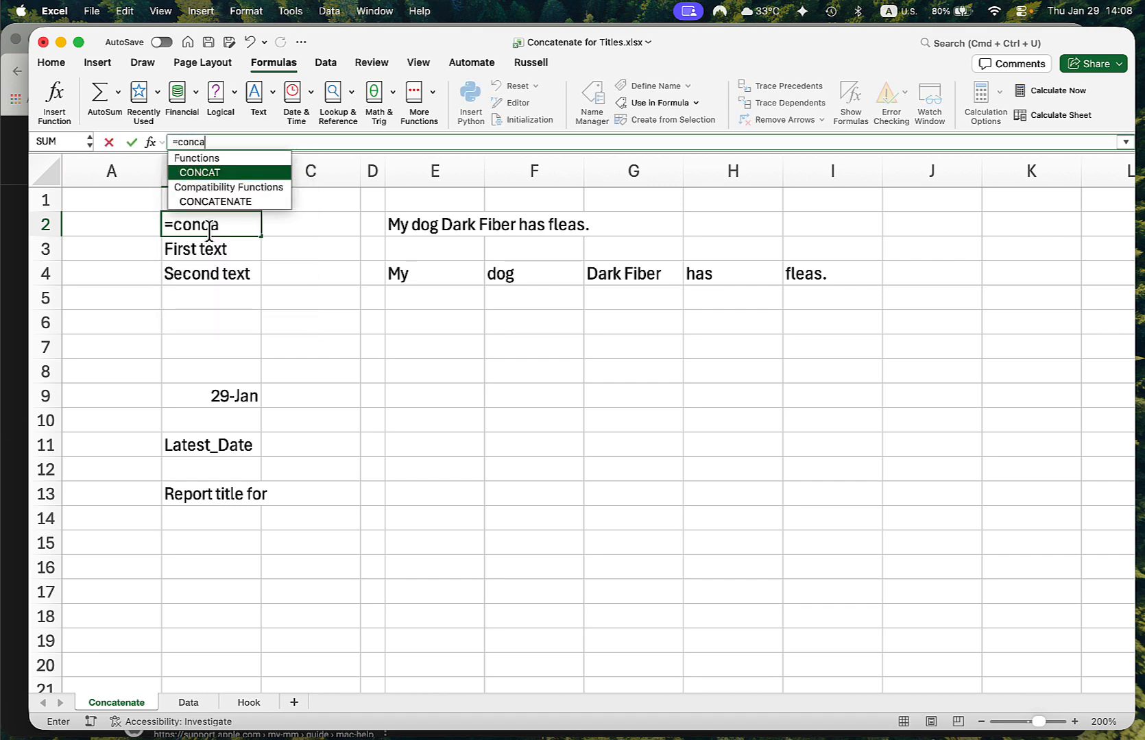
{"action": "type", "text": "t("}
{"action": "left_click", "coordinate": [205, 251]}
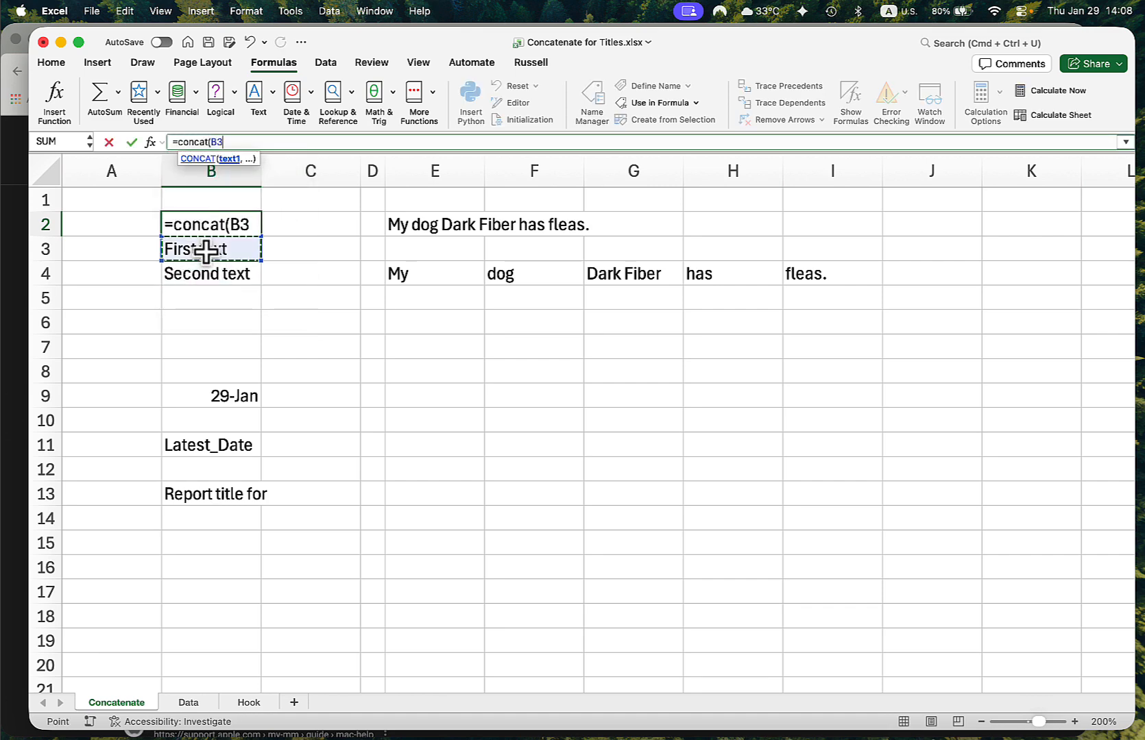
{"action": "type", "text": ","}
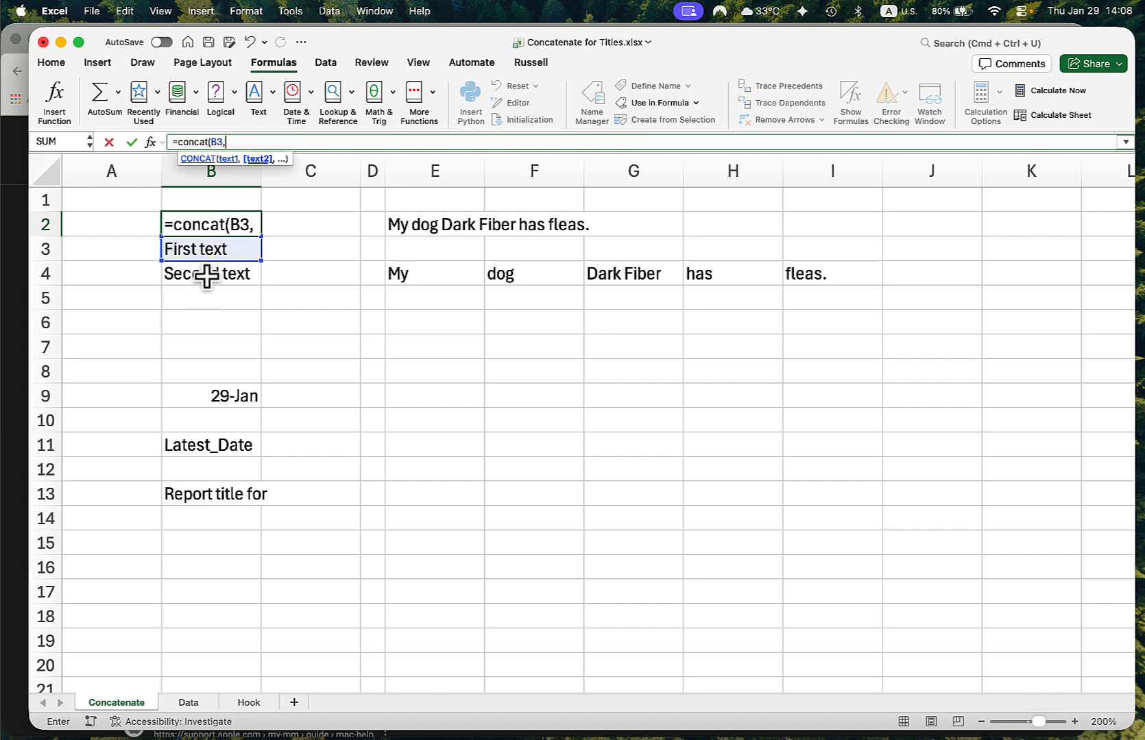
{"action": "left_click", "coordinate": [206, 274]}
{"action": "type", "text": ")"}
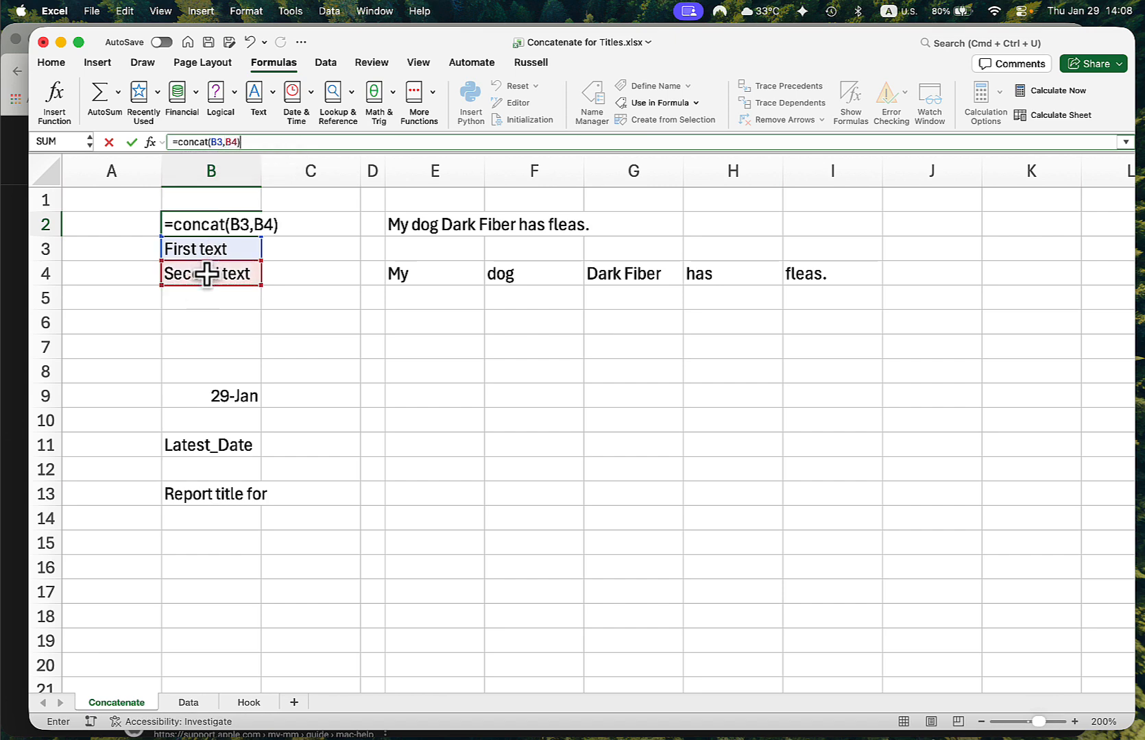
{"action": "key", "text": "Return"}
{"action": "key", "text": "Up"}
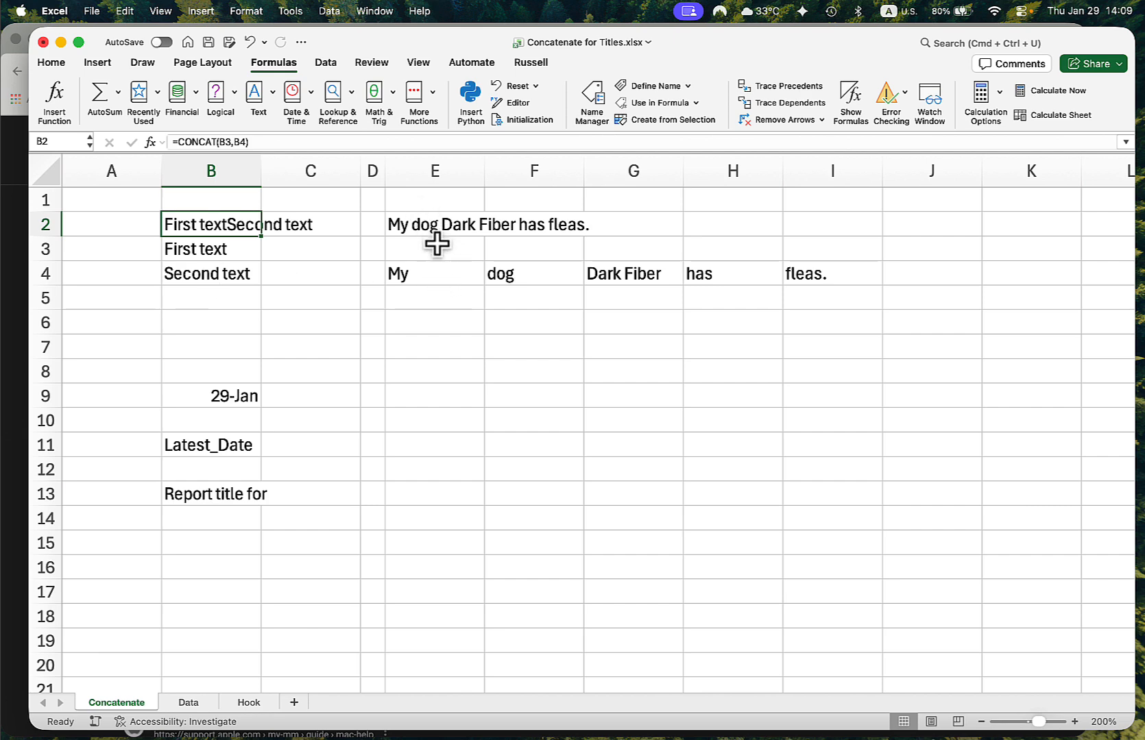
- Inspect the CONCAT formula in cell E2 and the range it references, leaving the formula as it is
{"action": "left_click", "coordinate": [434, 223]}
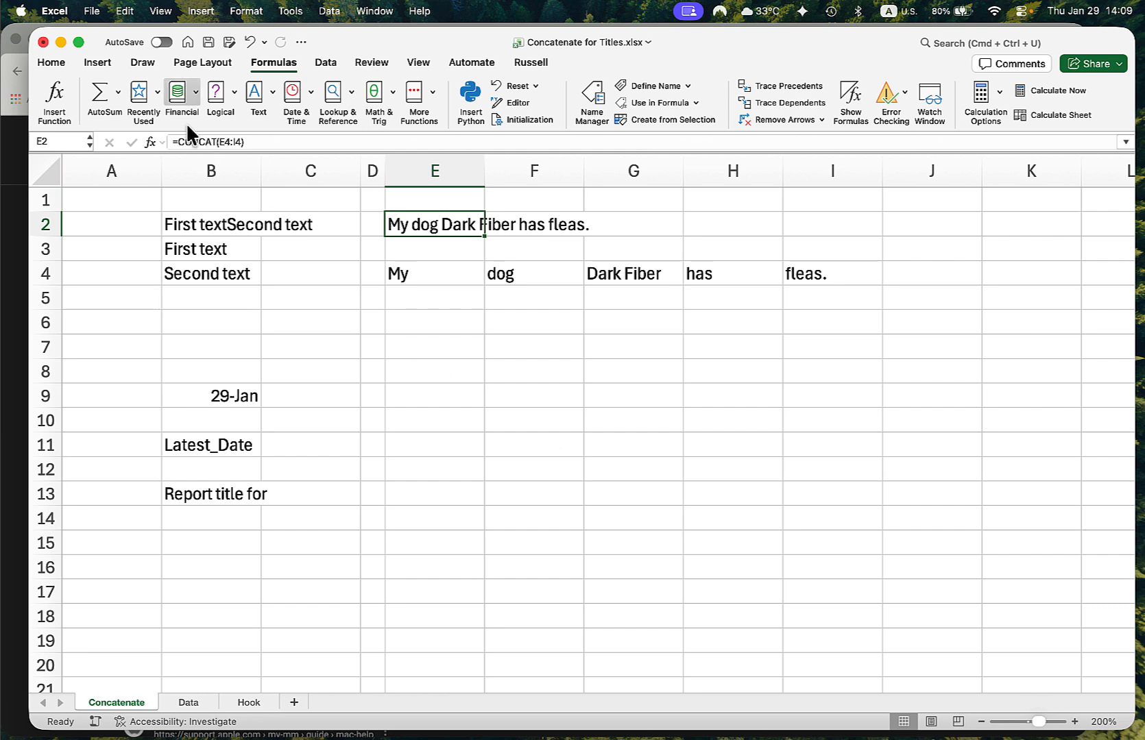
{"action": "double_click", "coordinate": [225, 141]}
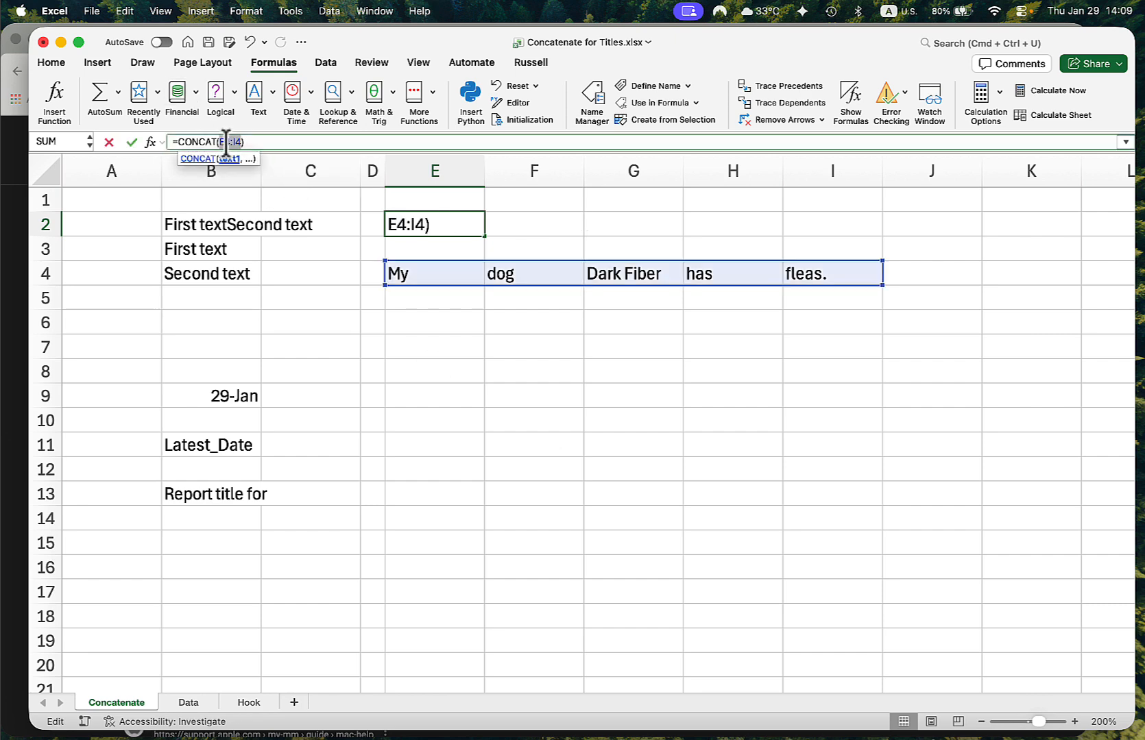
{"action": "key", "text": "Escape"}
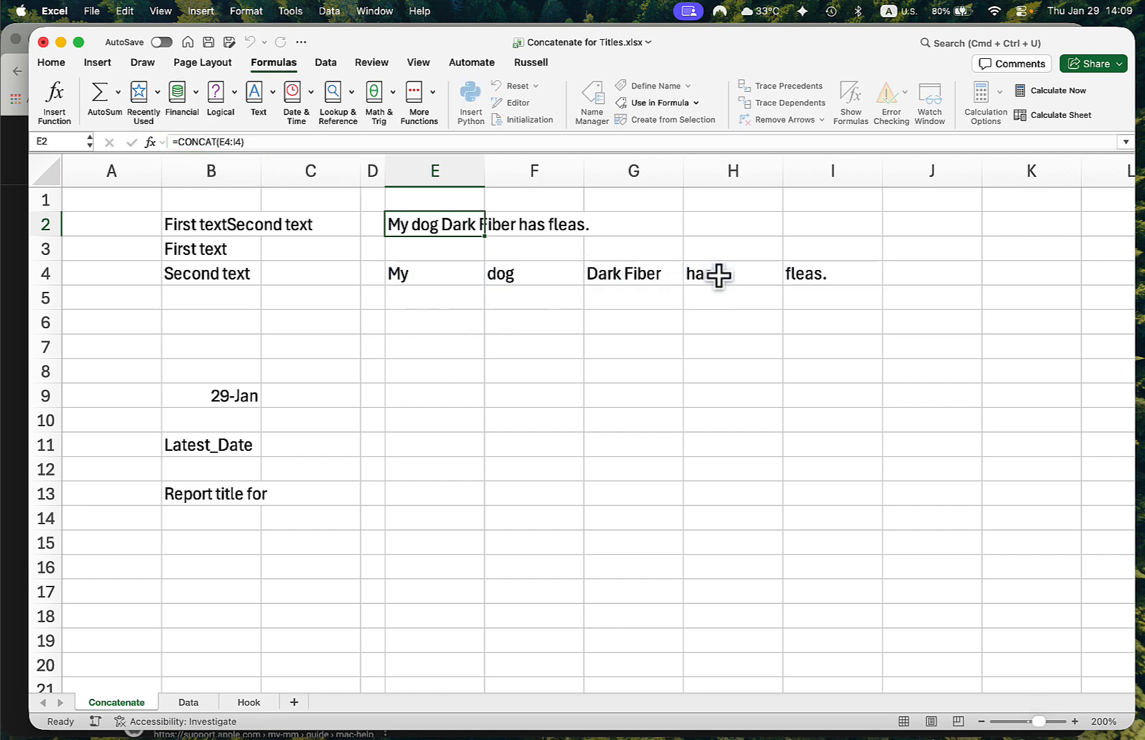
- Widen column B to fit its joined text, and enter the formula =B3&" " in cell C2
{"action": "left_click_drag", "start_coordinate": [262, 181], "coordinate": [323, 197]}
{"action": "left_click", "coordinate": [374, 227]}
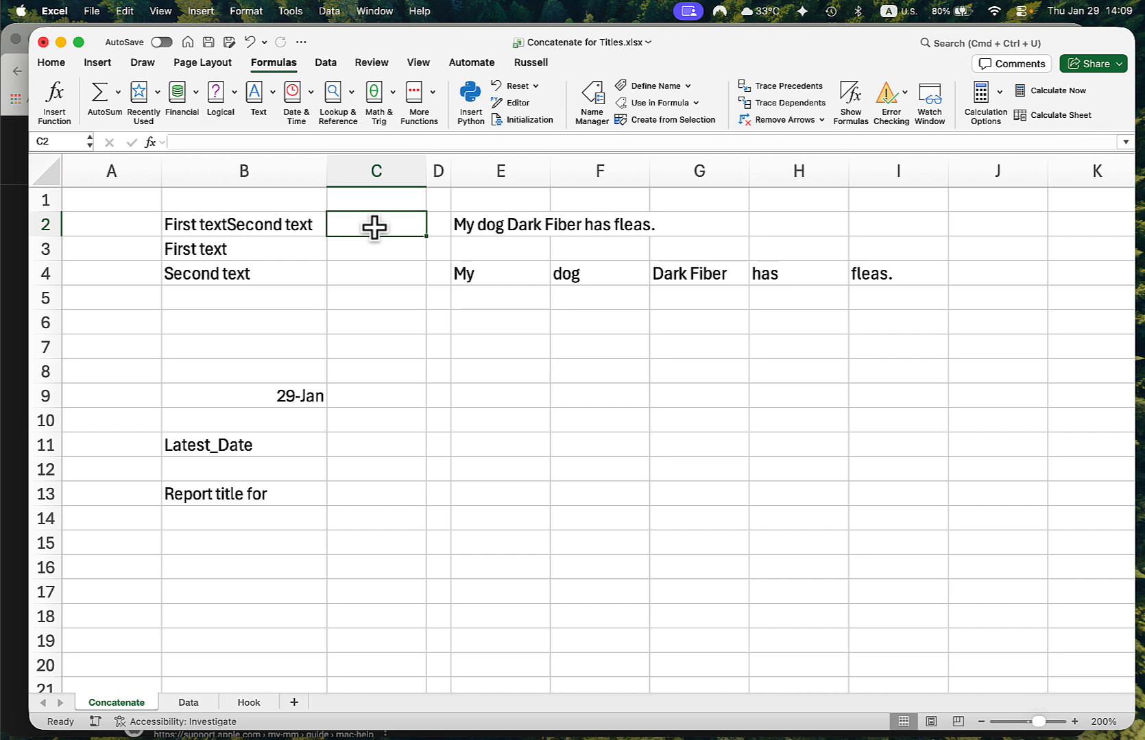
{"action": "type", "text": "="}
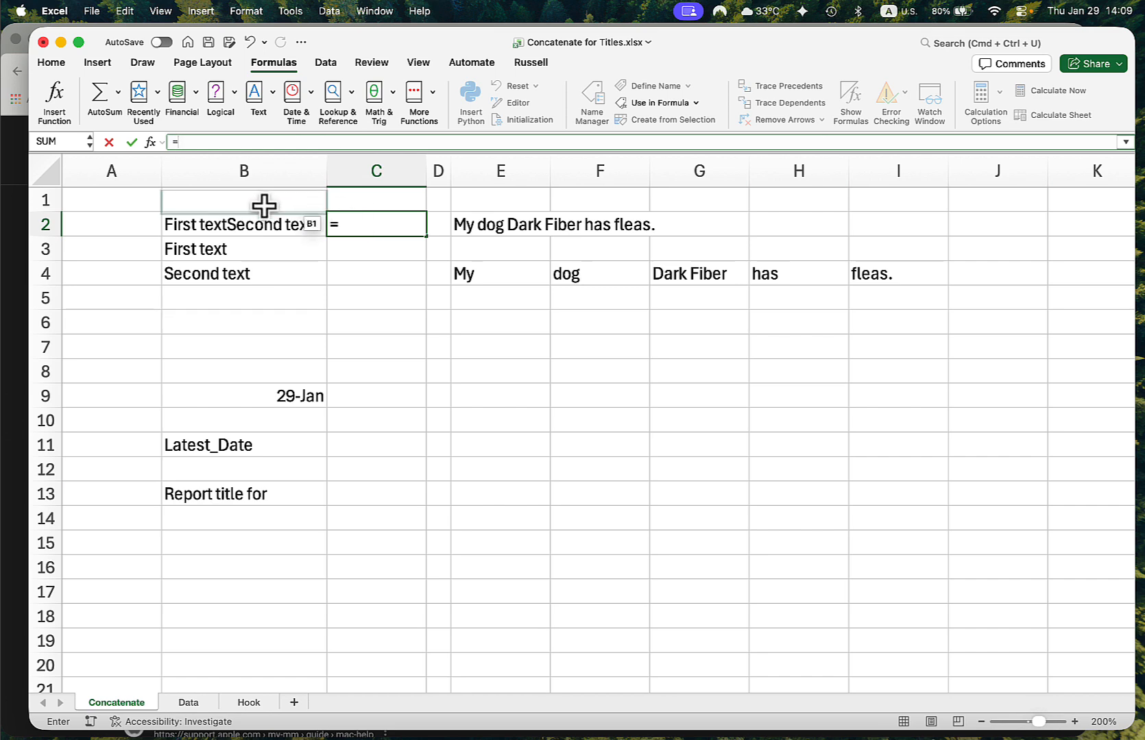
{"action": "left_click", "coordinate": [212, 253]}
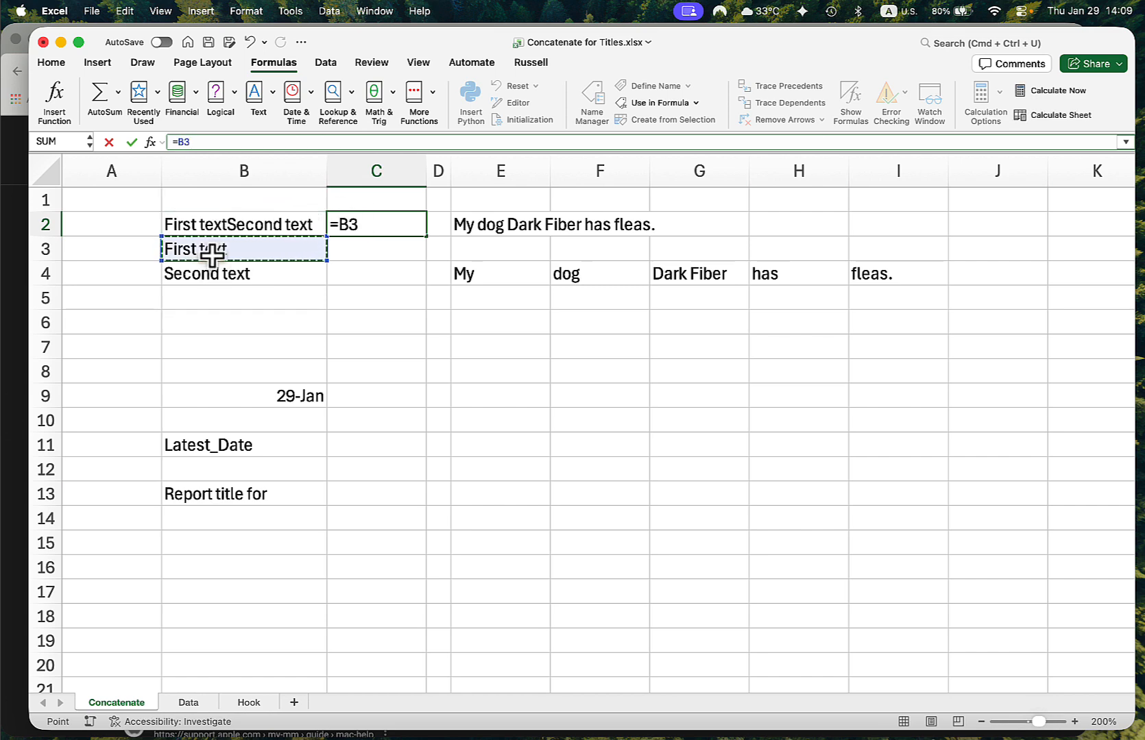
{"action": "type", "text": "&"}
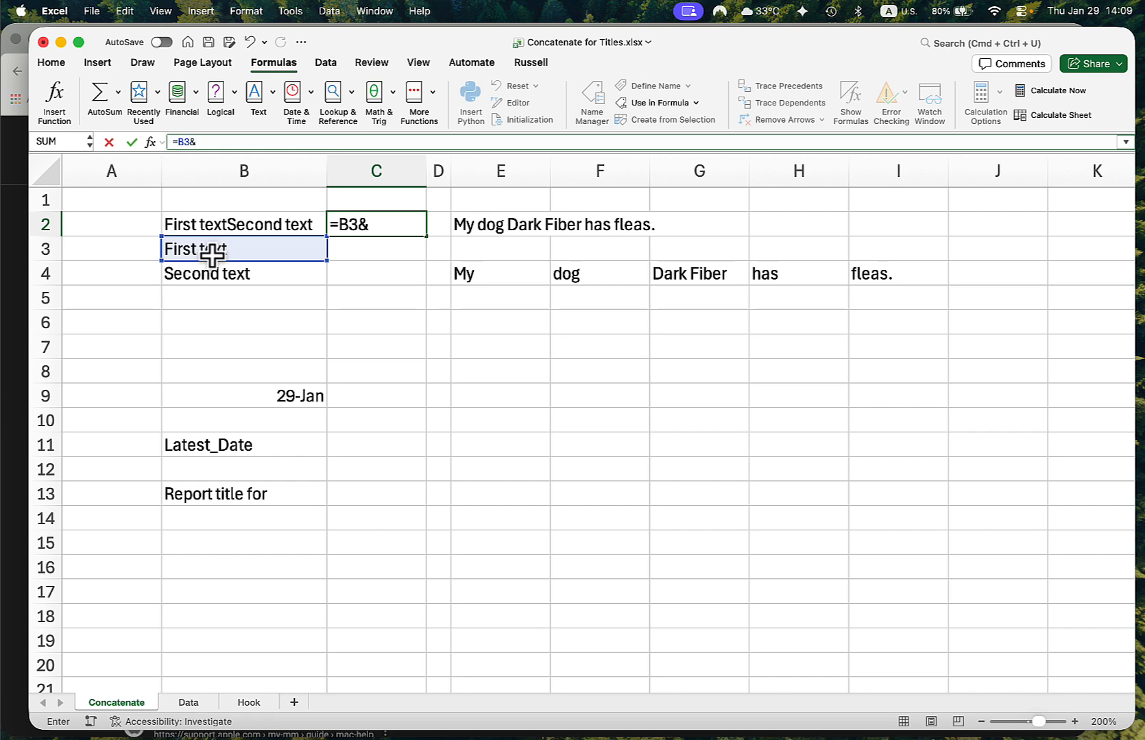
{"action": "type", "text": "\" \""}
{"action": "left_click", "coordinate": [211, 274]}
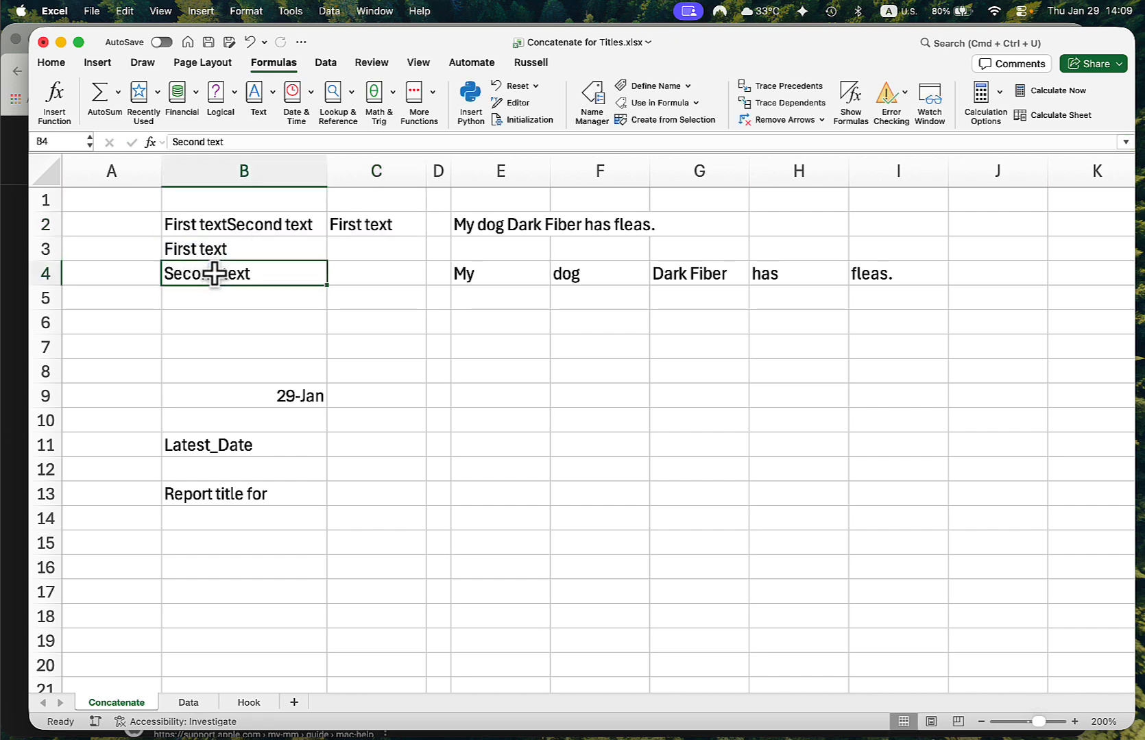
- Extend the formula in C2 to =B3&" "&B4 and widen column C to fit the joined text
{"action": "left_click", "coordinate": [345, 229]}
{"action": "left_click", "coordinate": [235, 143]}
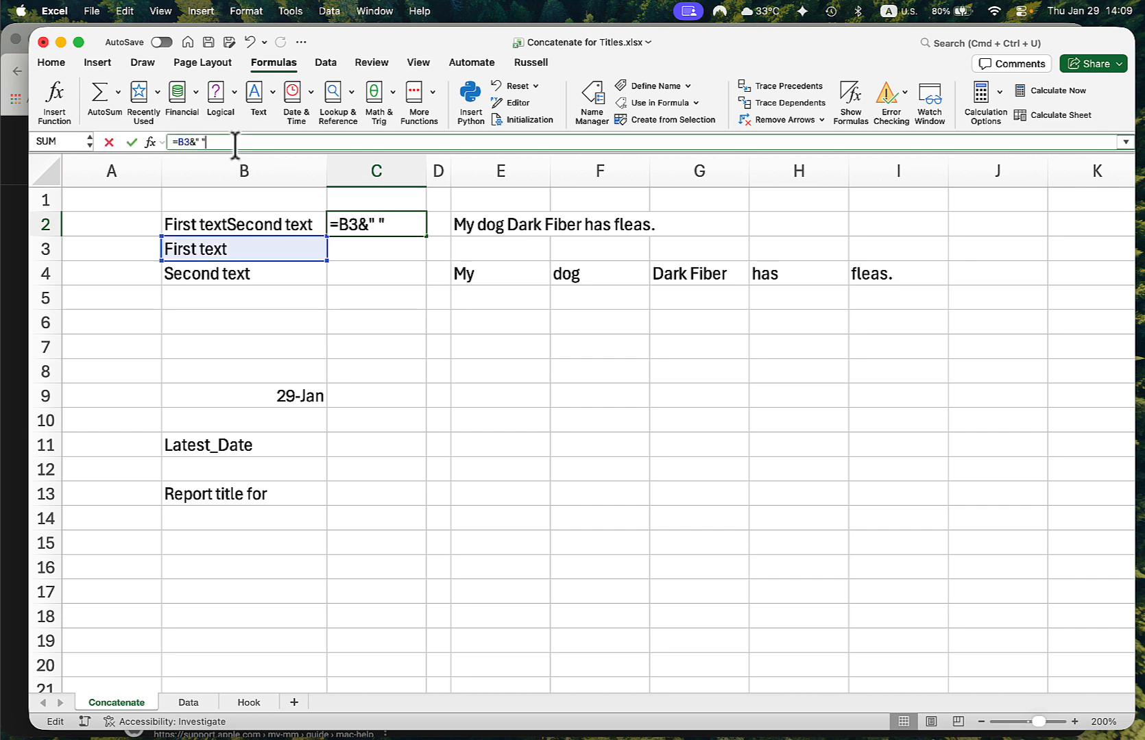
{"action": "type", "text": "&"}
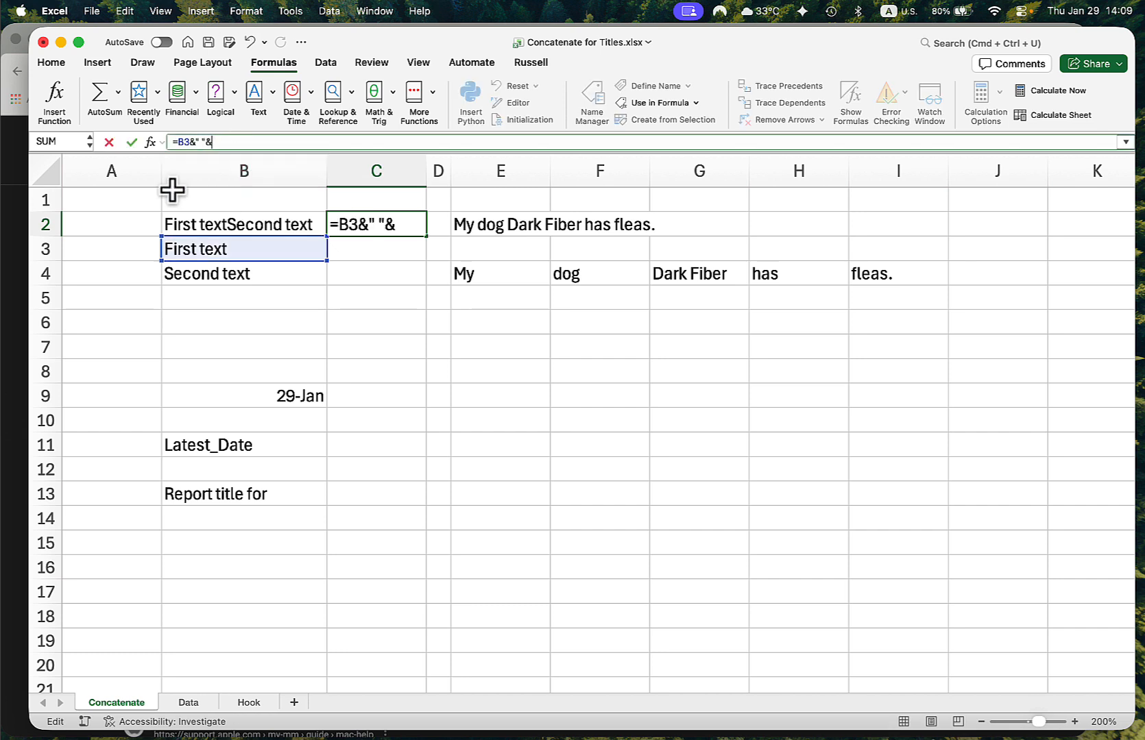
{"action": "left_click", "coordinate": [215, 276]}
{"action": "key", "text": "Return"}
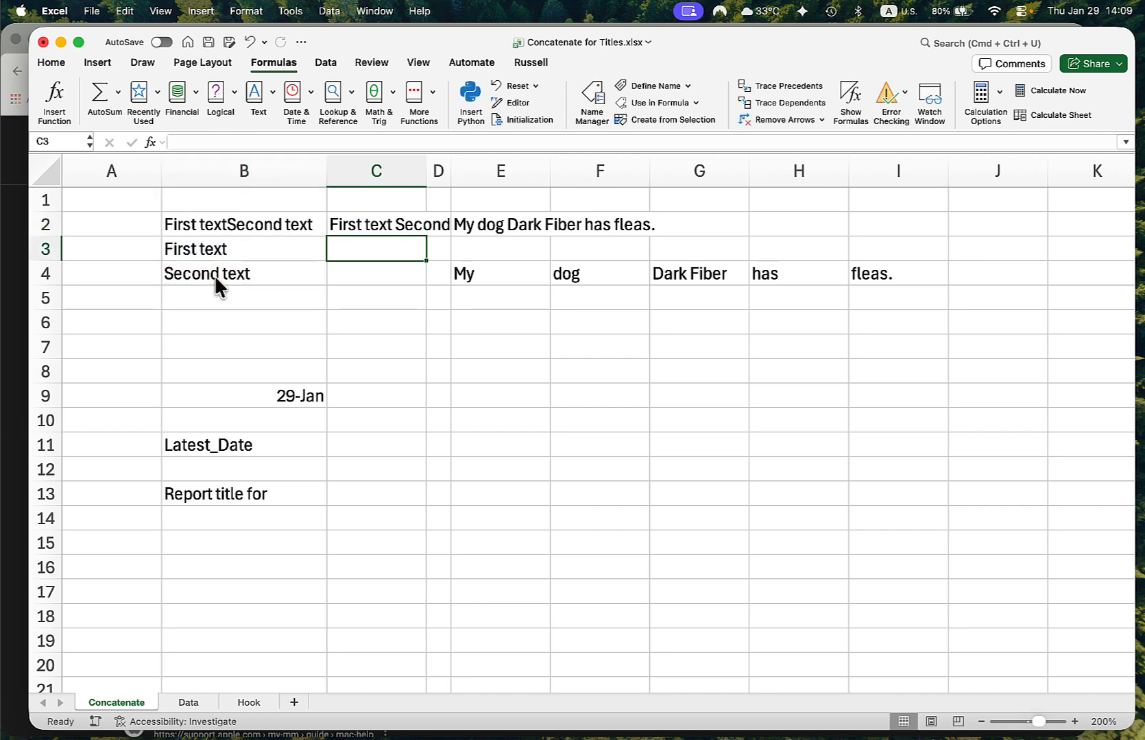
{"action": "key", "text": "Up"}
{"action": "left_click_drag", "start_coordinate": [427, 171], "coordinate": [492, 335]}
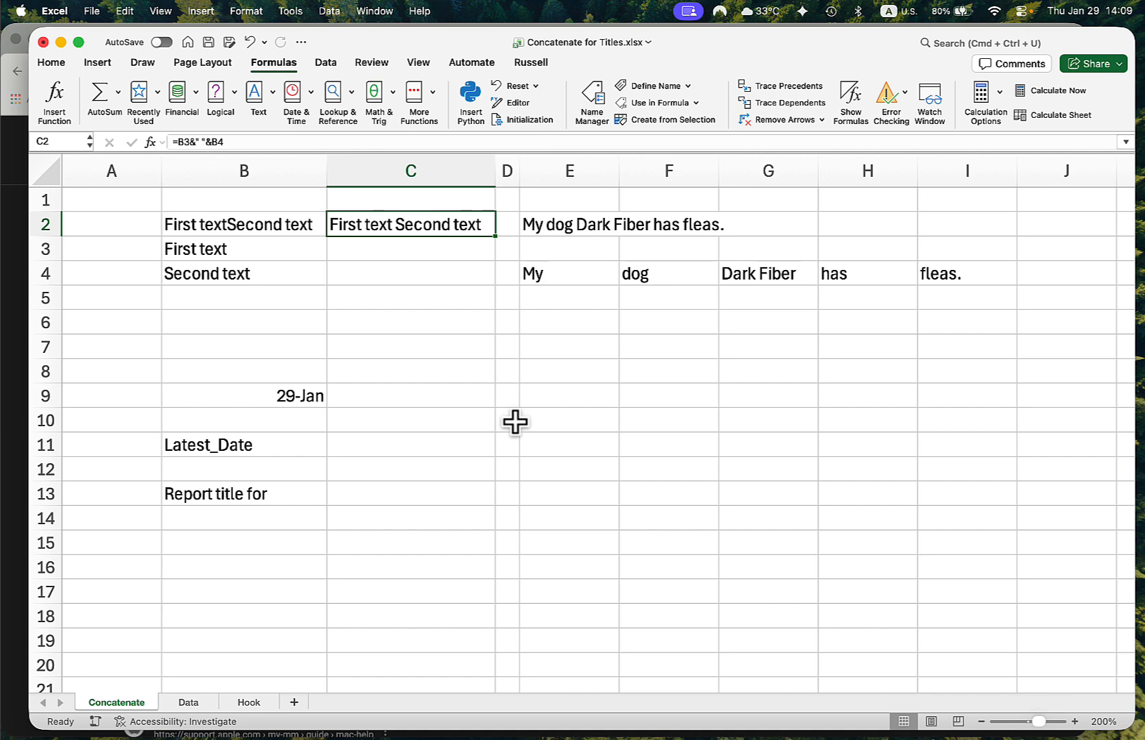
- Review the Date Completed column on the Data sheet, and cells B11 and B9 on the Concatenate sheet
{"action": "left_click", "coordinate": [193, 704]}
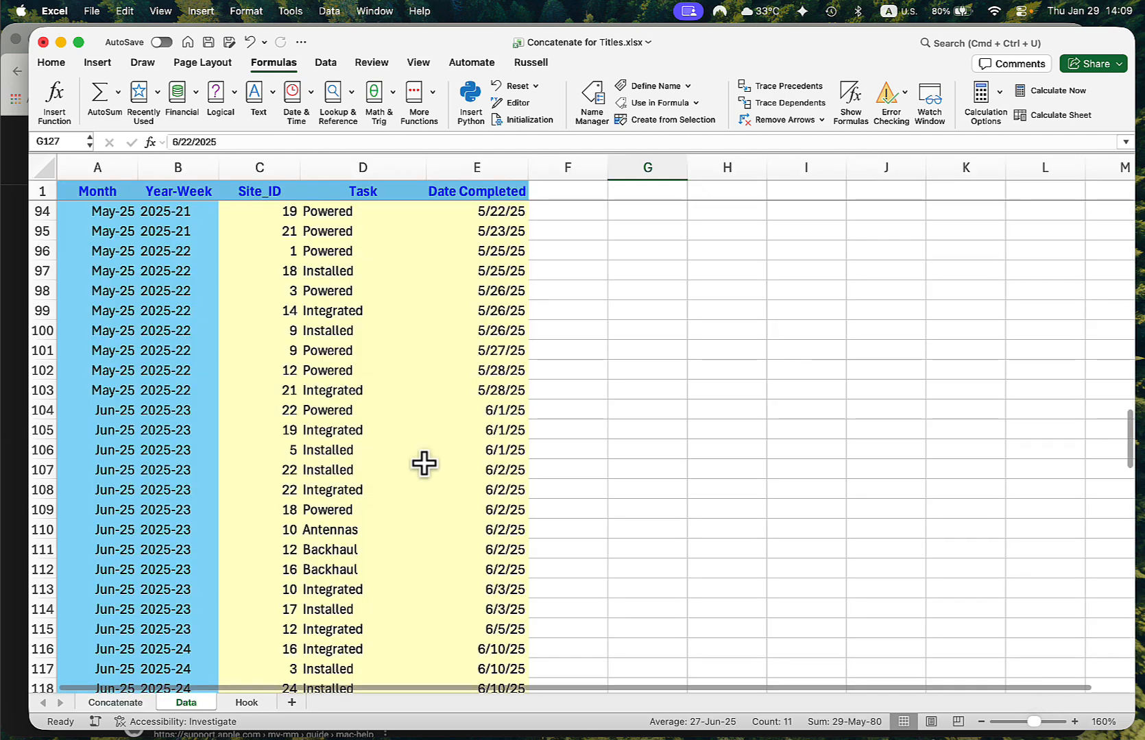
{"action": "left_click", "coordinate": [486, 170]}
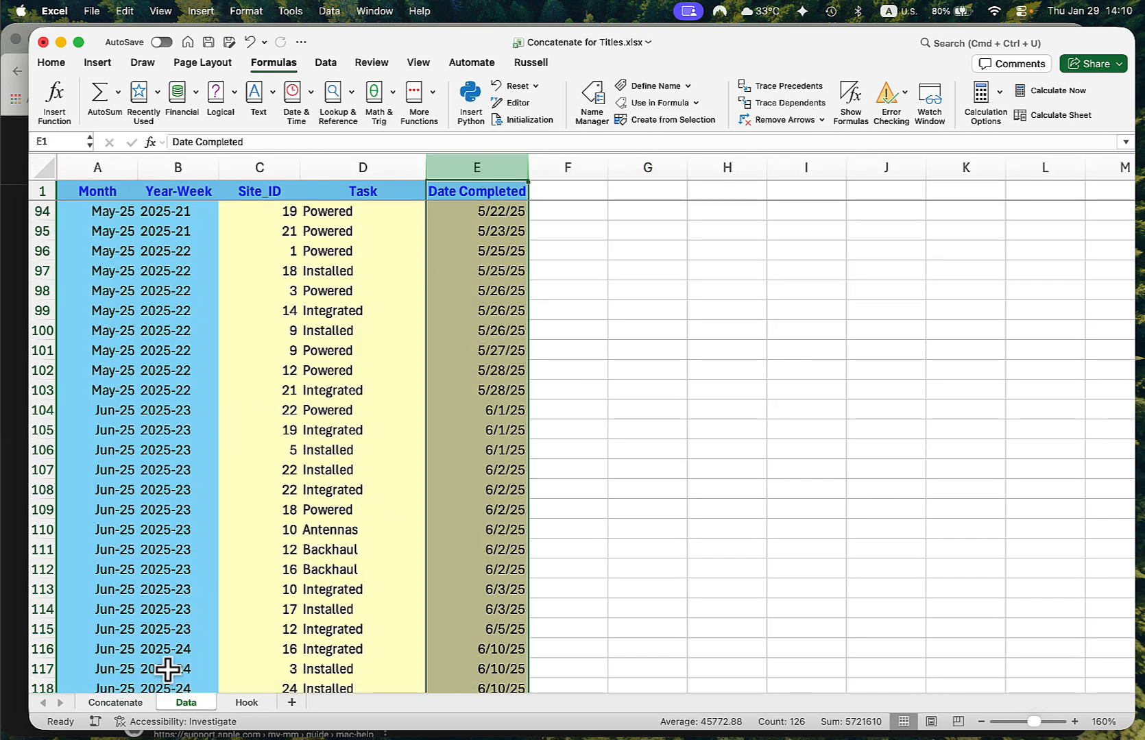
{"action": "left_click", "coordinate": [93, 702]}
{"action": "left_click", "coordinate": [242, 445]}
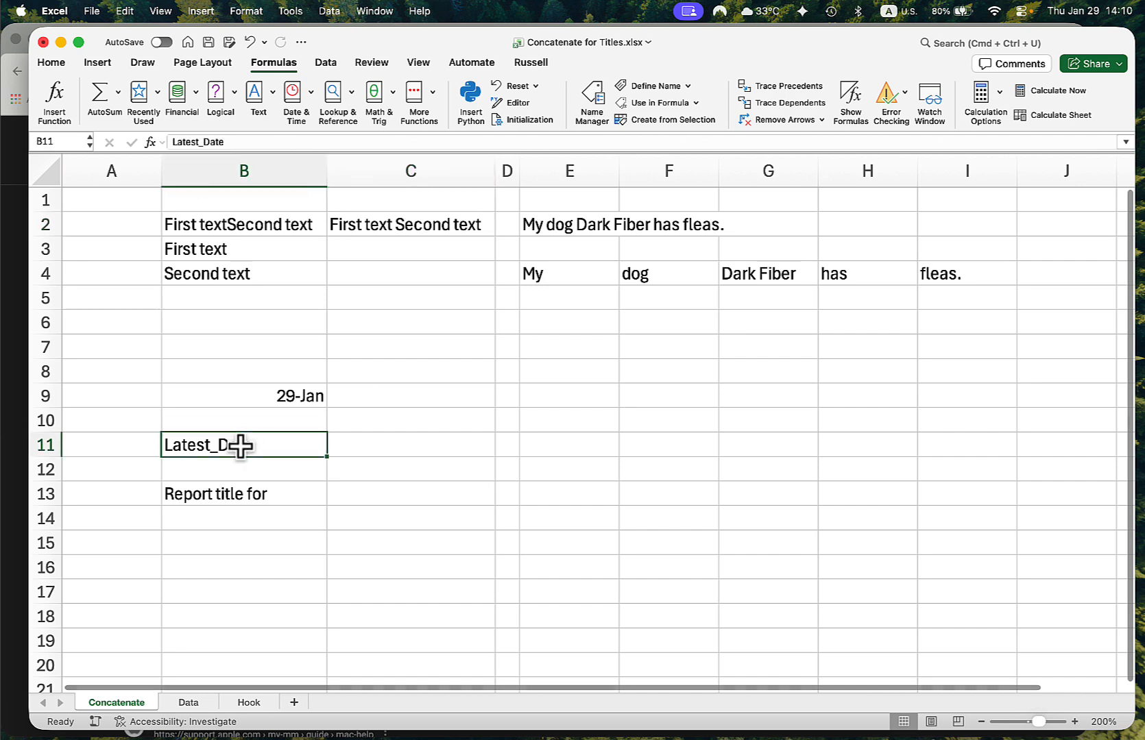
{"action": "left_click", "coordinate": [289, 397]}
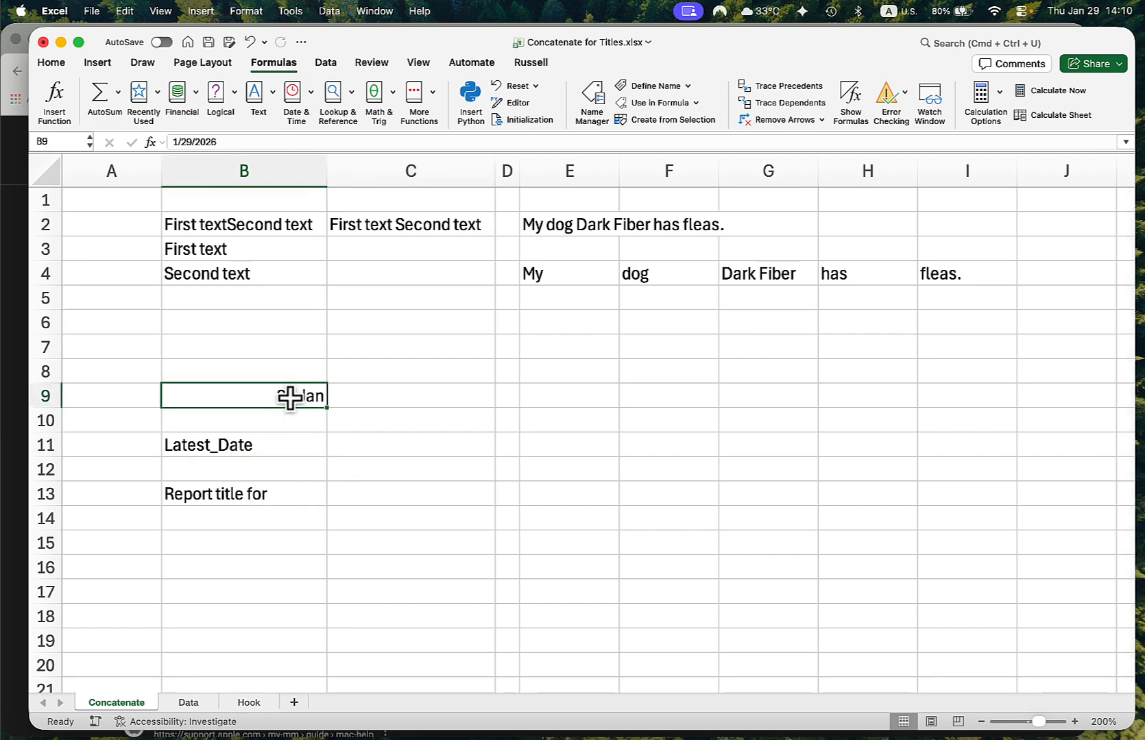
- Enter =MAX(Data!E:E) in cell C11 beside Latest_Date to get the most recent completion date
{"action": "left_click", "coordinate": [371, 440]}
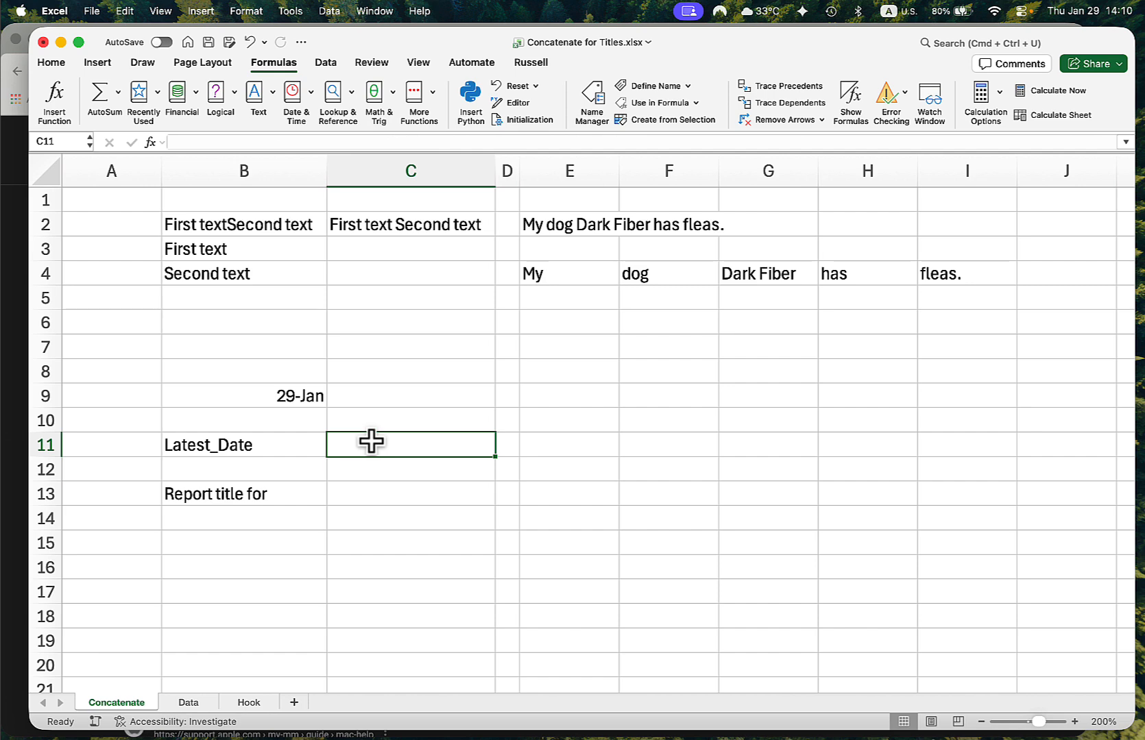
{"action": "type", "text": "=max("}
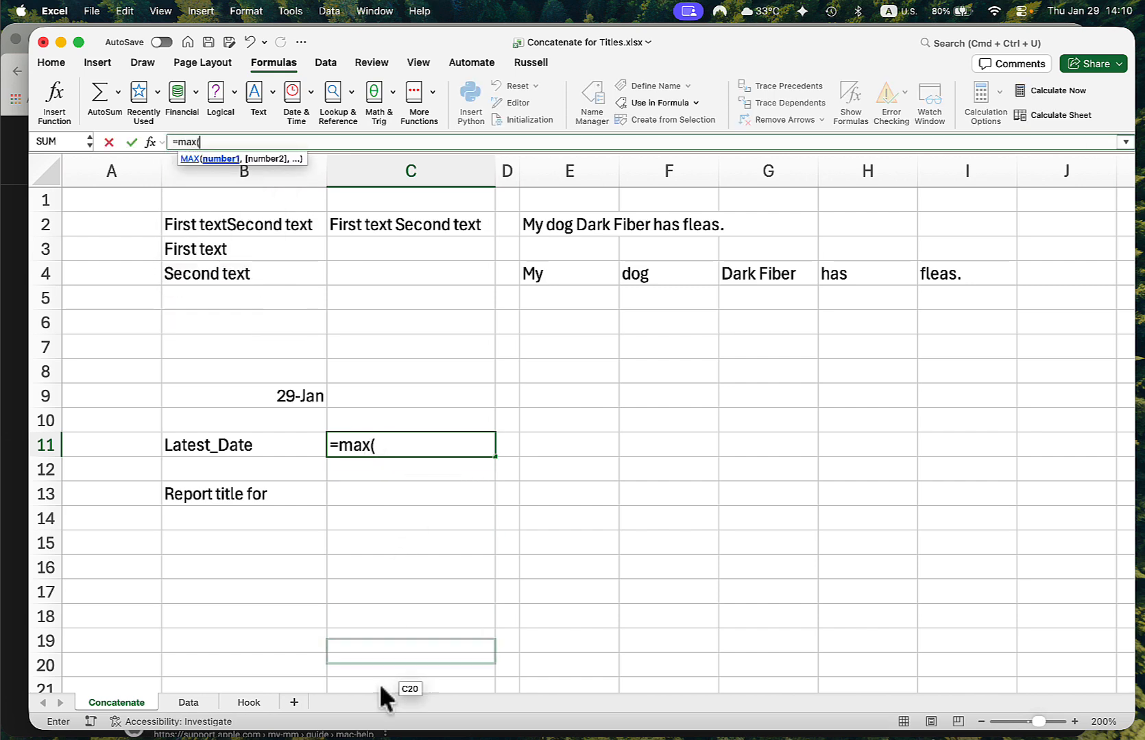
{"action": "left_click", "coordinate": [185, 700]}
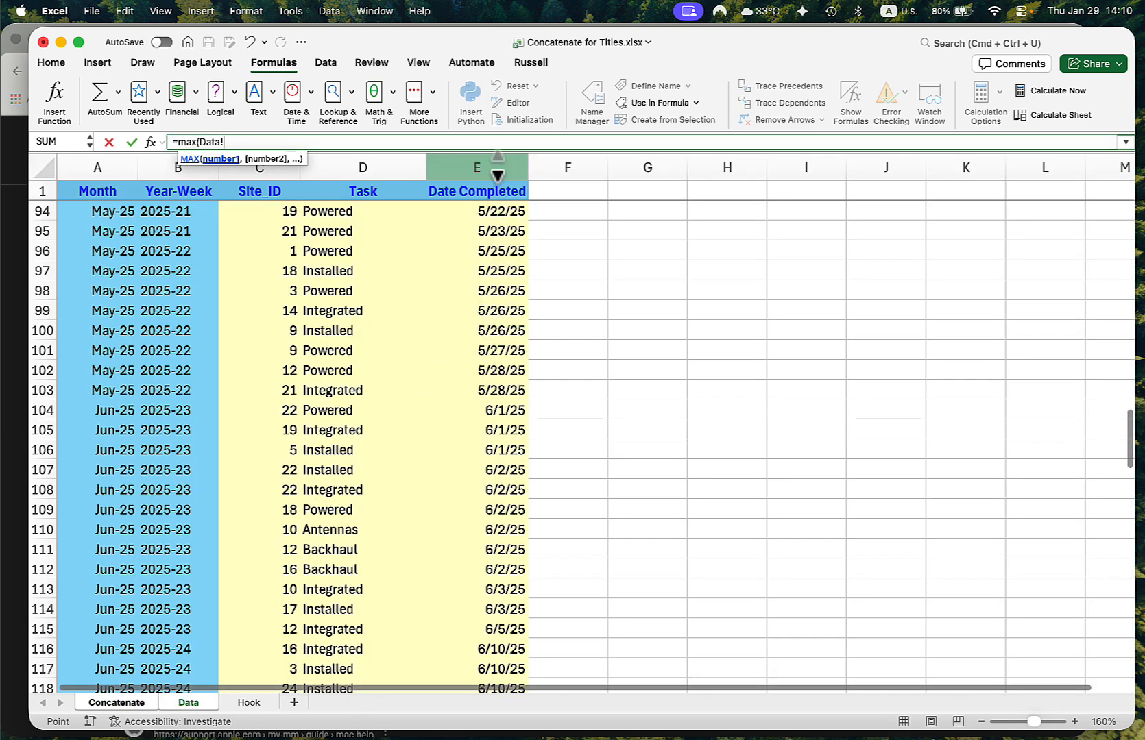
{"action": "left_click", "coordinate": [497, 168]}
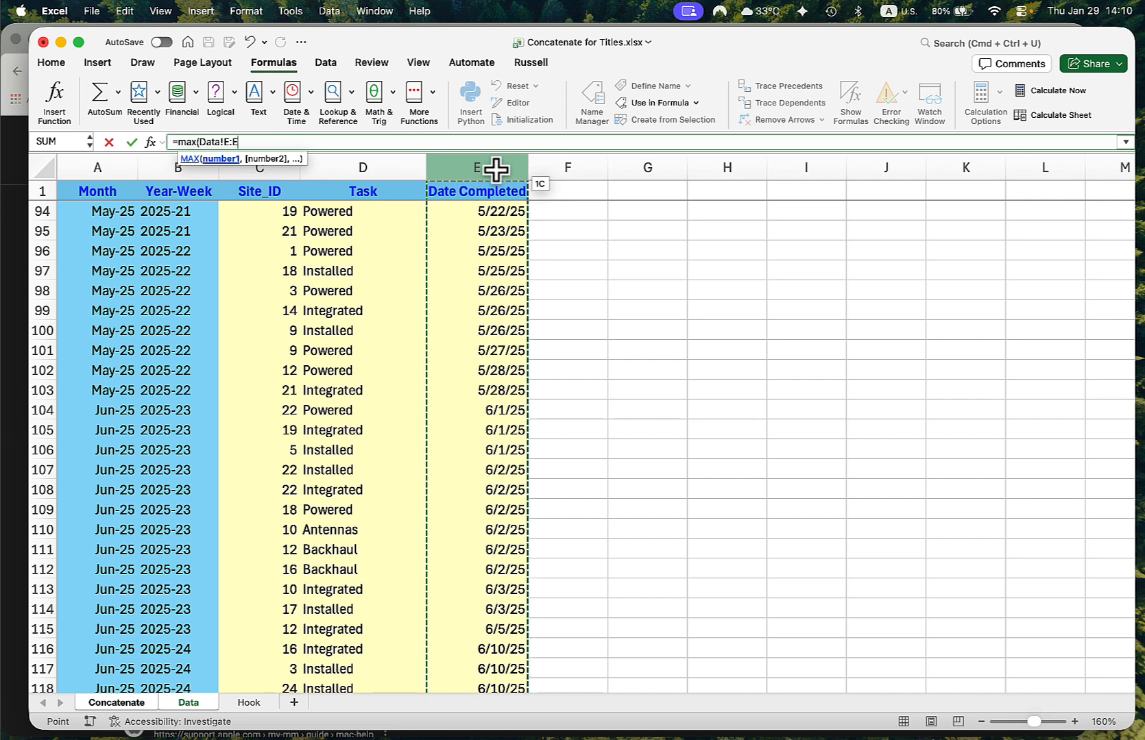
{"action": "type", "text": ")"}
{"action": "key", "text": "Return"}
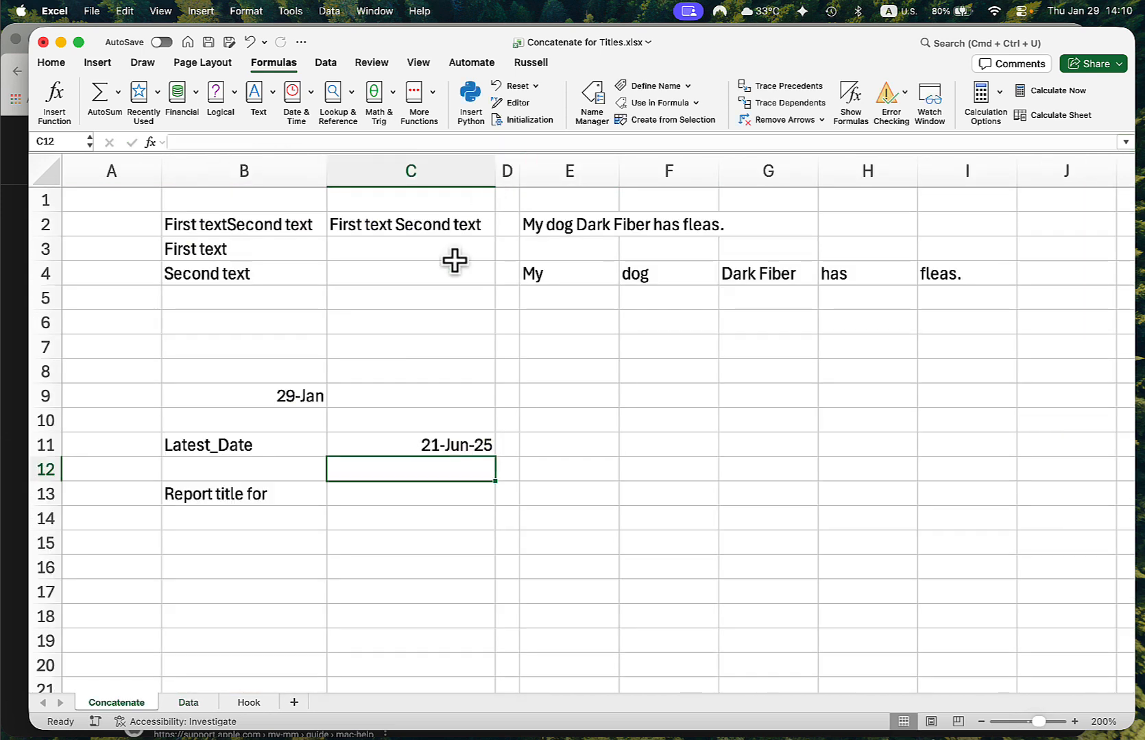
{"action": "left_click", "coordinate": [443, 449]}
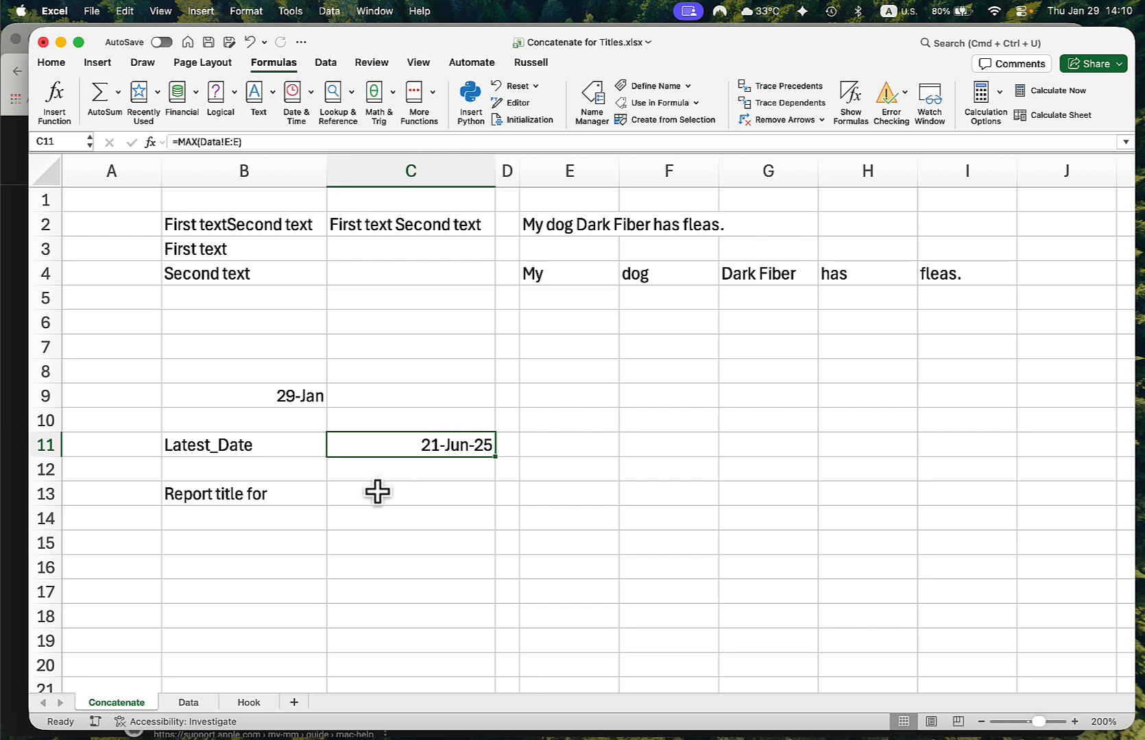
- Combine the report title text and the latest date in cell C13 with the formula =B13&C11
{"action": "left_click", "coordinate": [223, 506]}
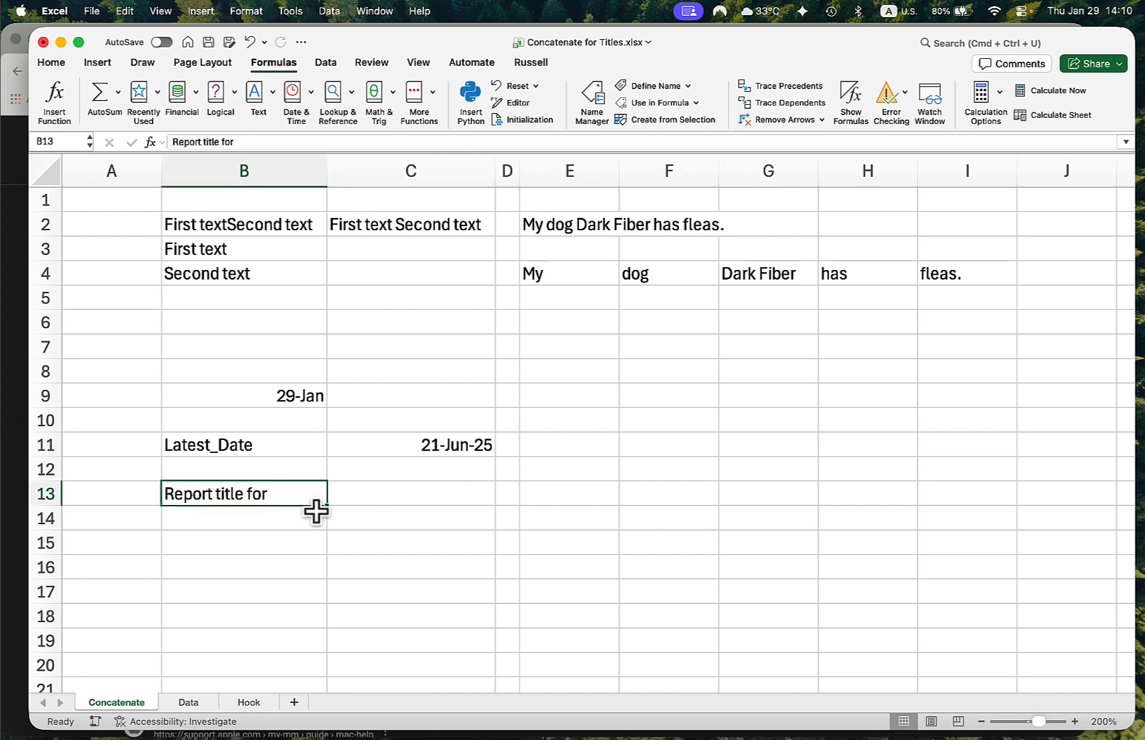
{"action": "left_click", "coordinate": [407, 496]}
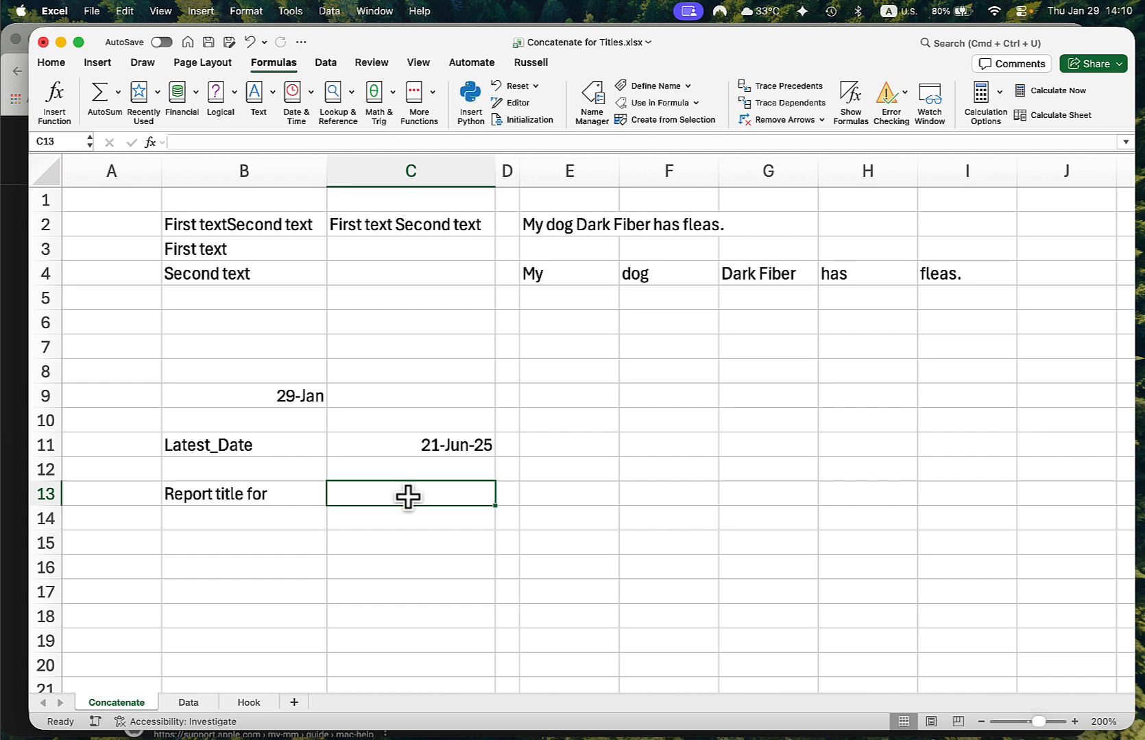
{"action": "type", "text": "="}
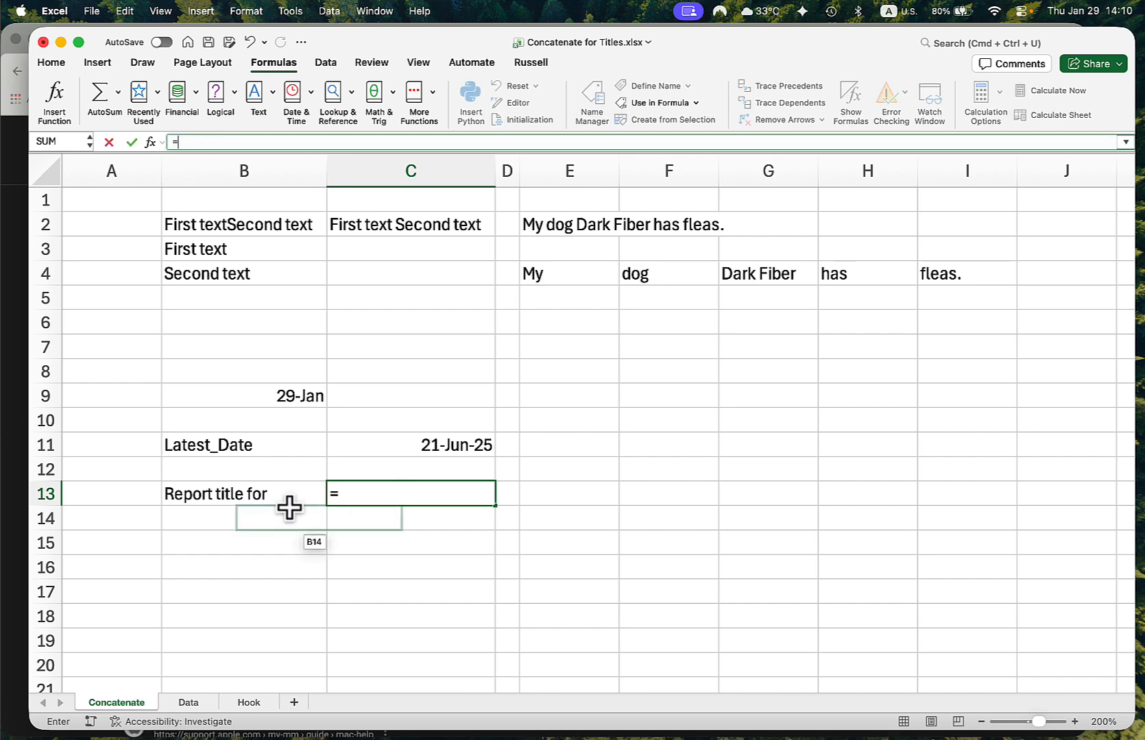
{"action": "left_click", "coordinate": [209, 505]}
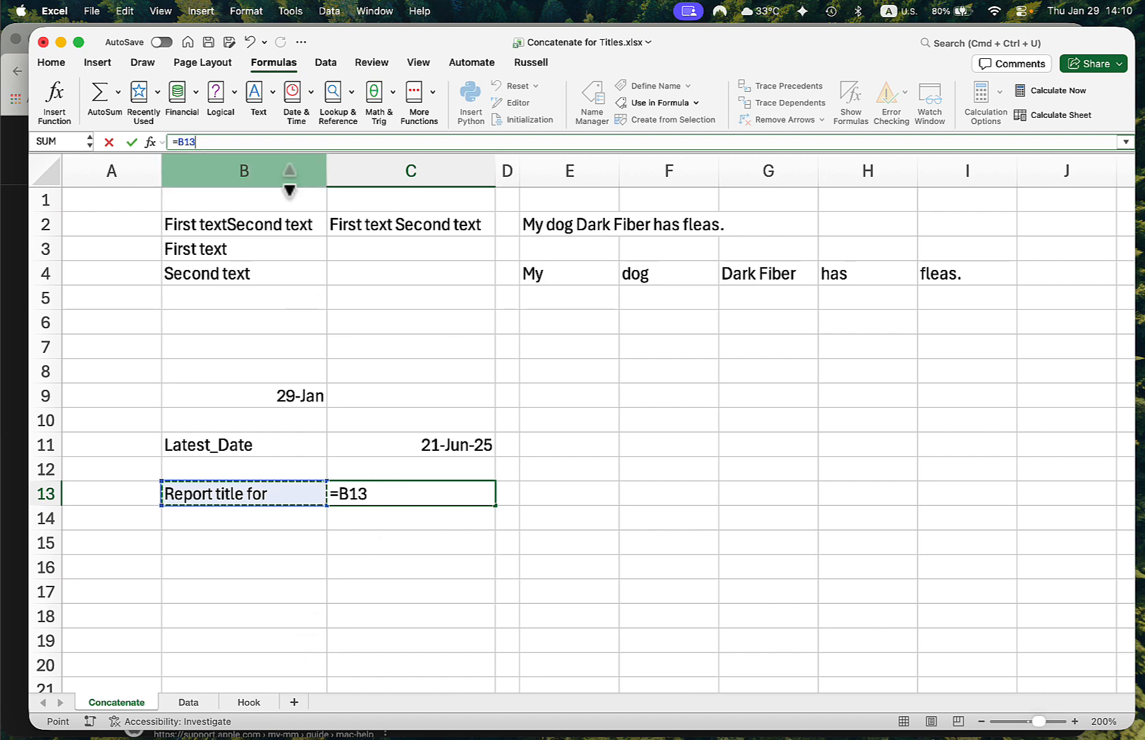
{"action": "type", "text": "&"}
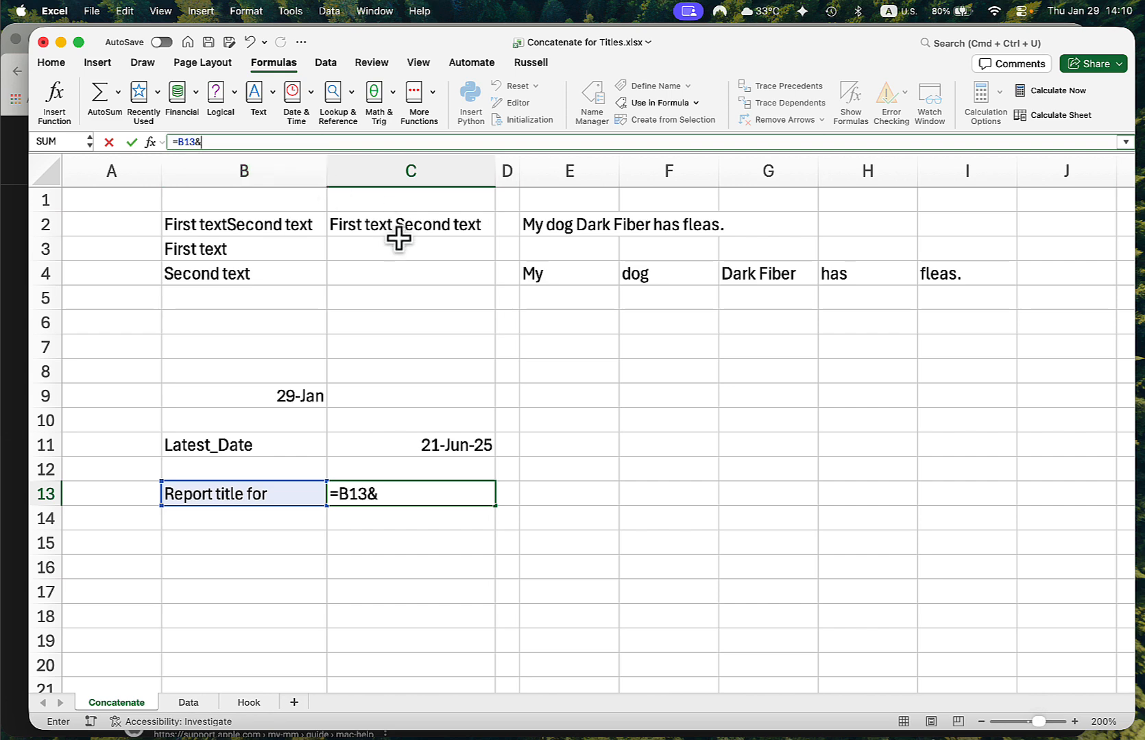
{"action": "left_click", "coordinate": [426, 446]}
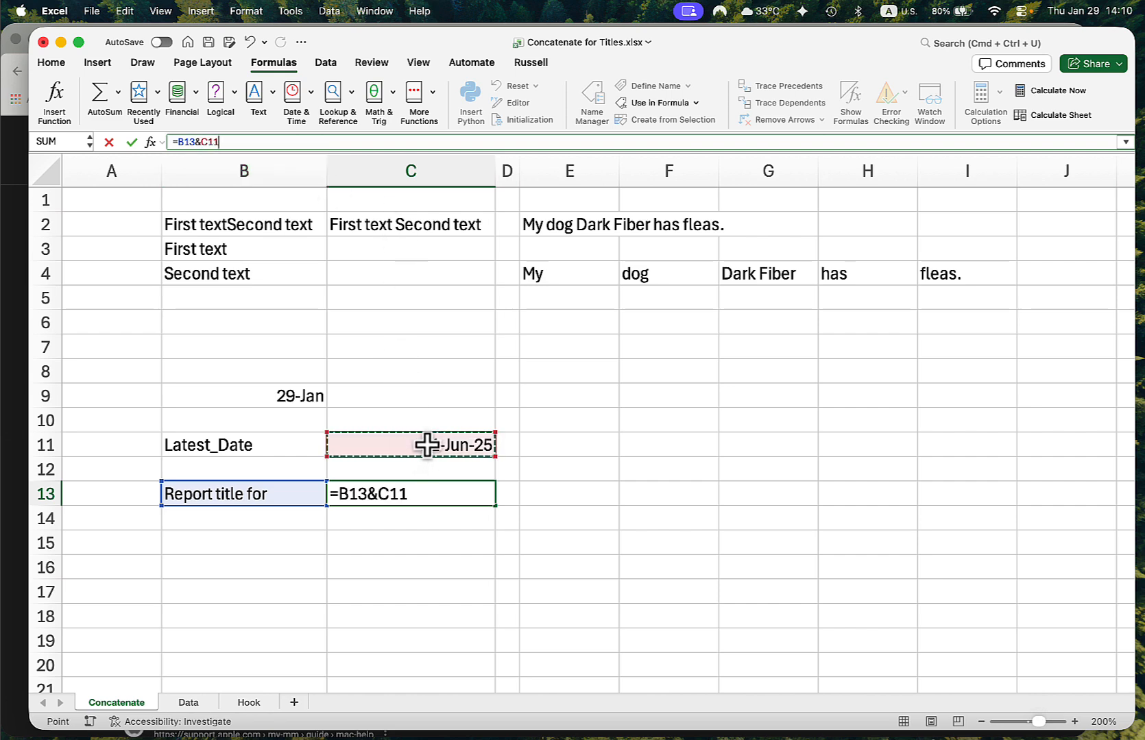
{"action": "key", "text": "Return"}
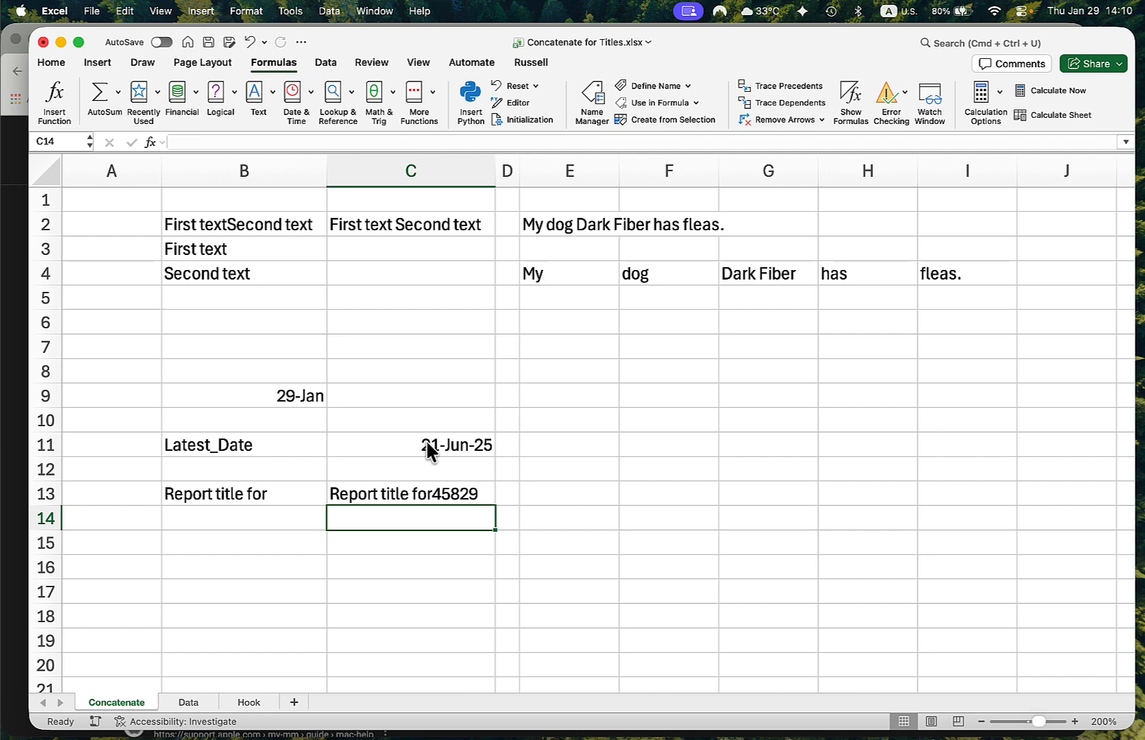
- Wrap the date reference in C13 in a TEXT function so the formula reads =B13&TEXT(C11,"dd-mmm-yy")
{"action": "left_click", "coordinate": [439, 445]}
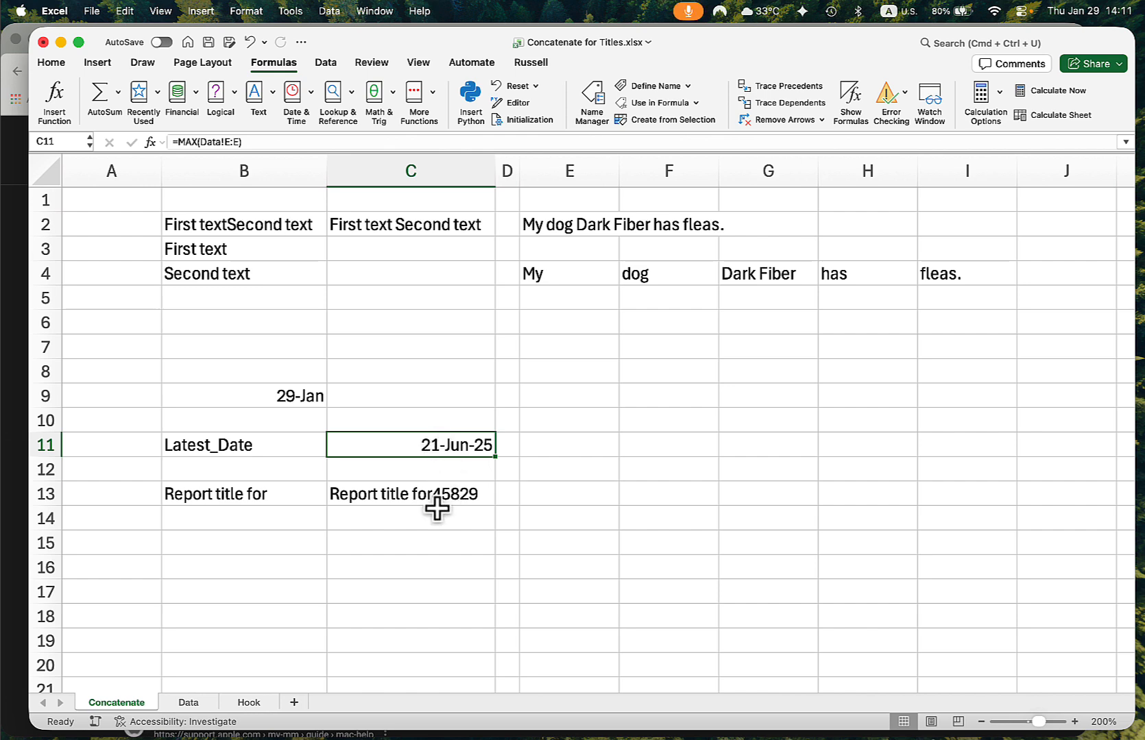
{"action": "left_click", "coordinate": [403, 501]}
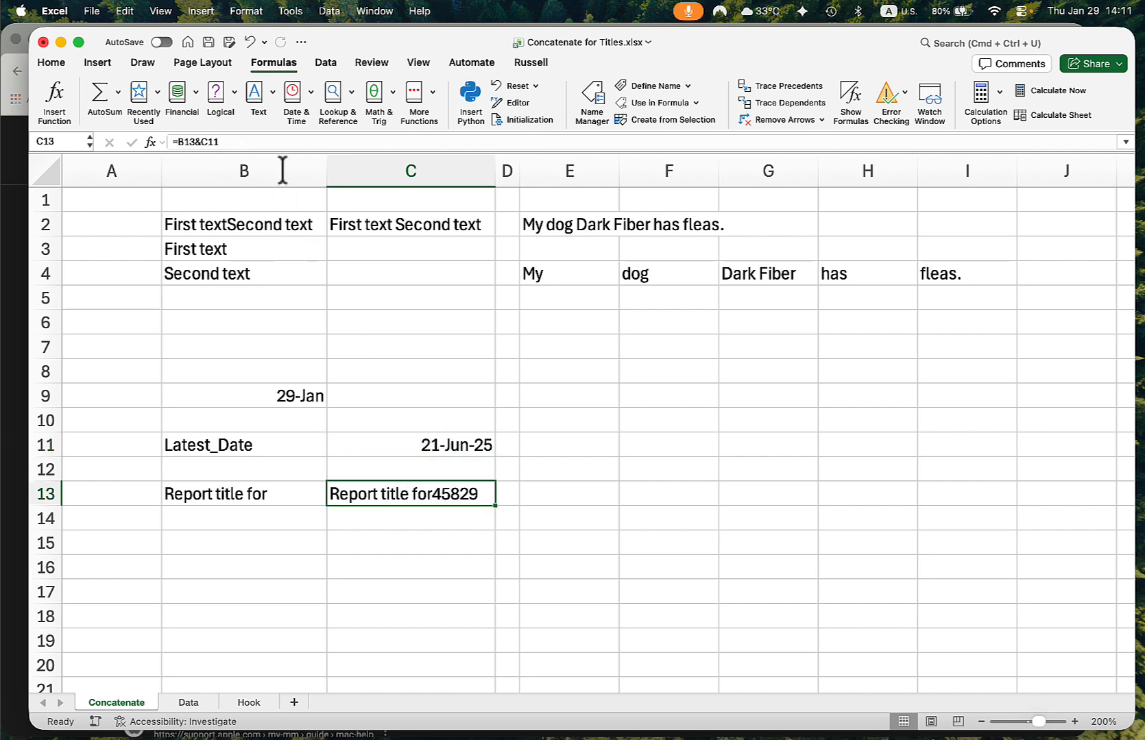
{"action": "left_click", "coordinate": [201, 141]}
{"action": "type", "text": "y"}
{"action": "key", "text": "BackSpace"}
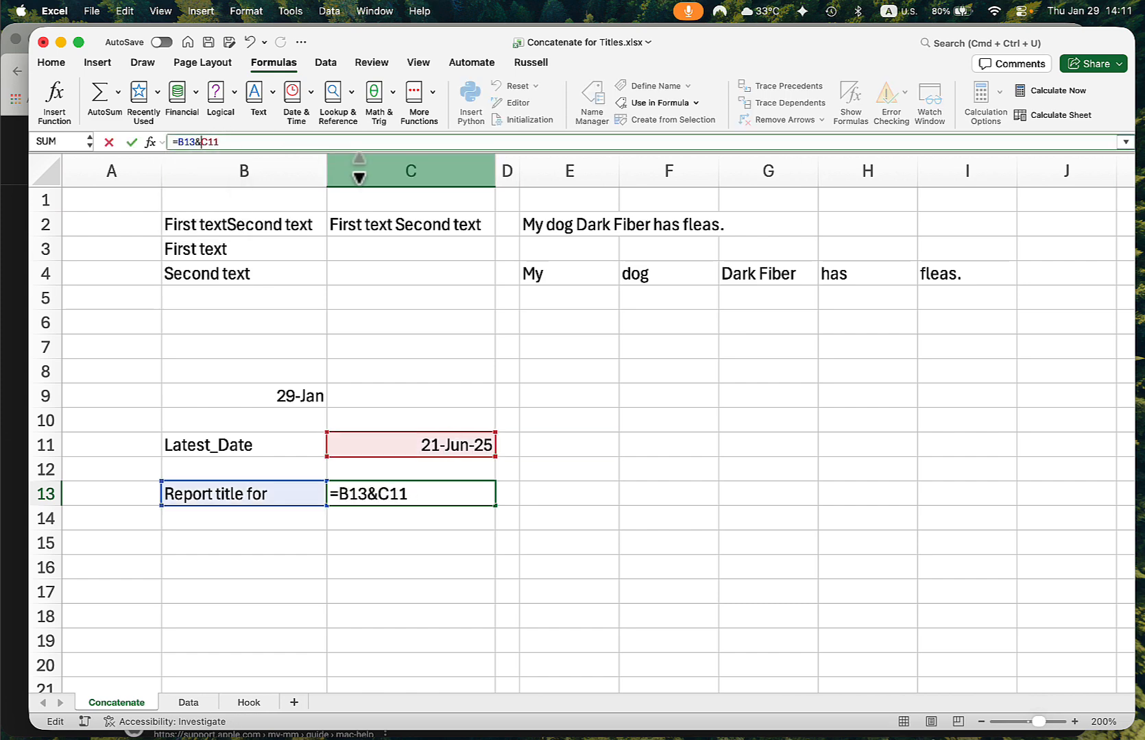
{"action": "type", "text": "text("}
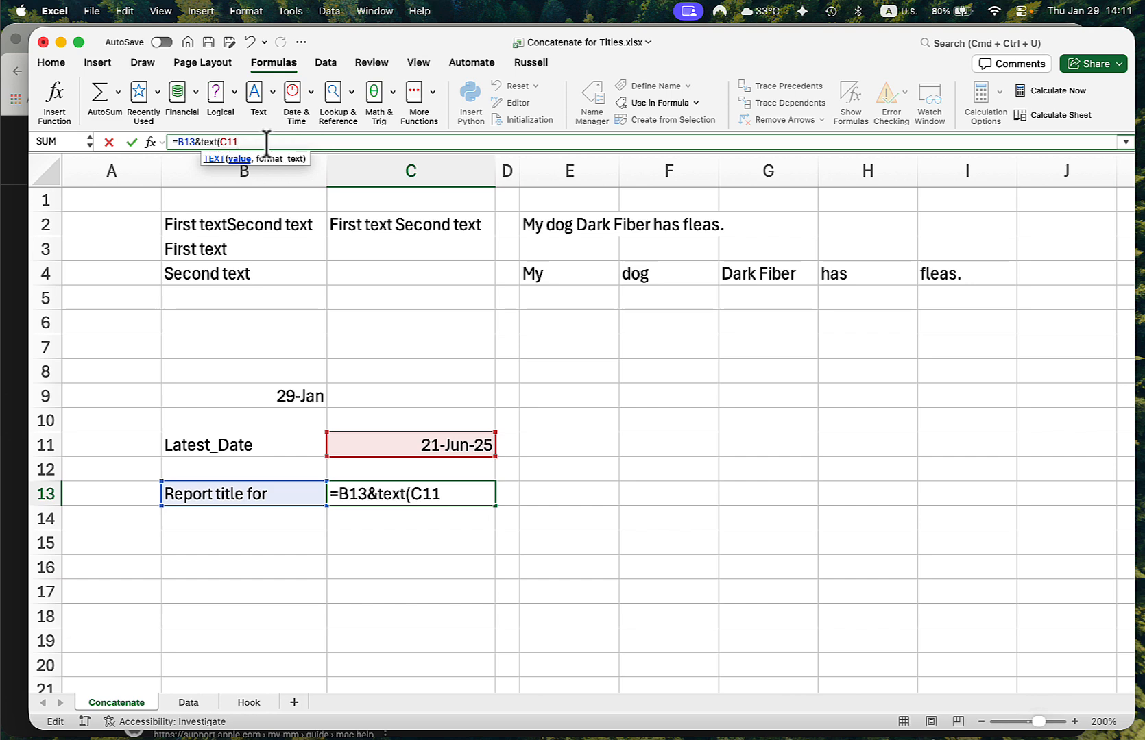
{"action": "type", "text": ",\"dd-mm"}
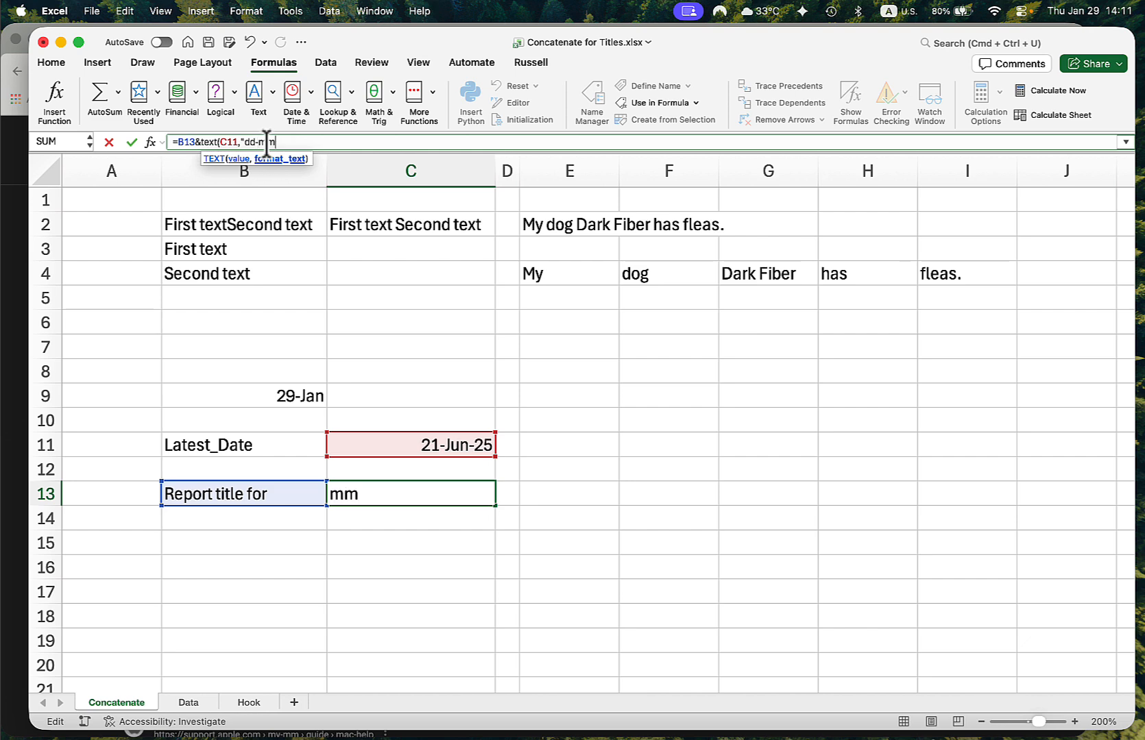
{"action": "type", "text": "m-yy\")"}
{"action": "key", "text": "Return"}
{"action": "key", "text": "Up"}
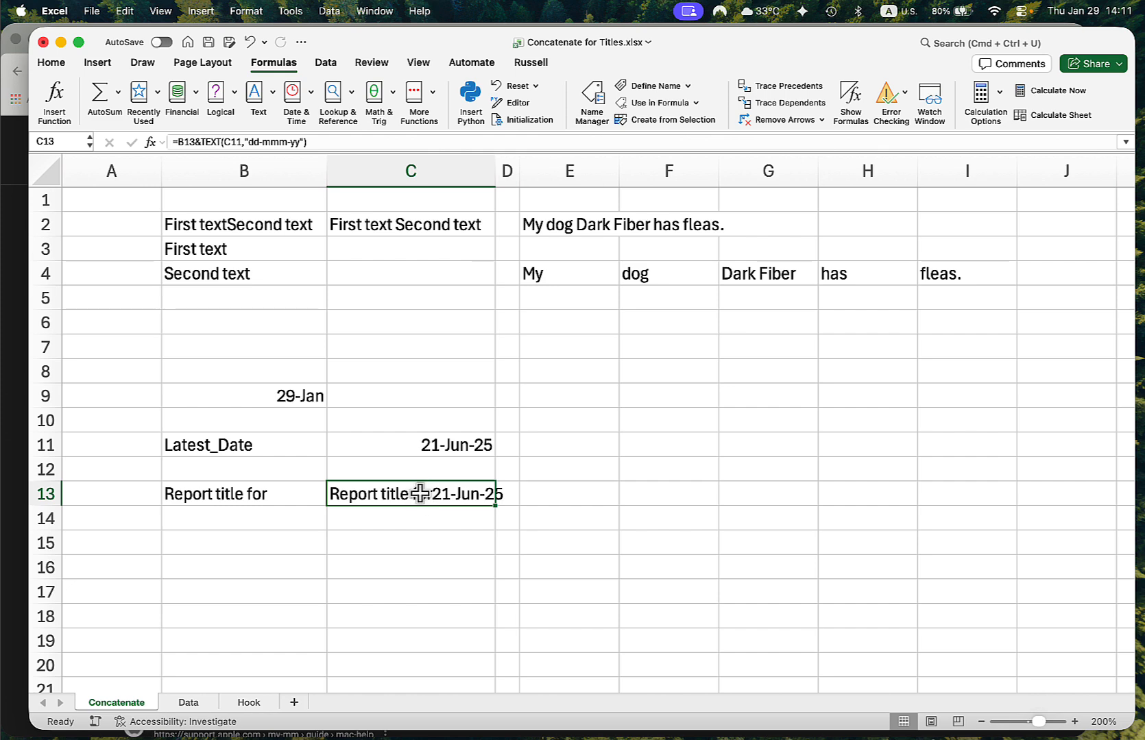
- Insert a space between the title text and the date in C13, making the formula =B13&" "&TEXT(C11,"dd-mmm-yy"), and select C11
{"action": "left_click", "coordinate": [202, 142]}
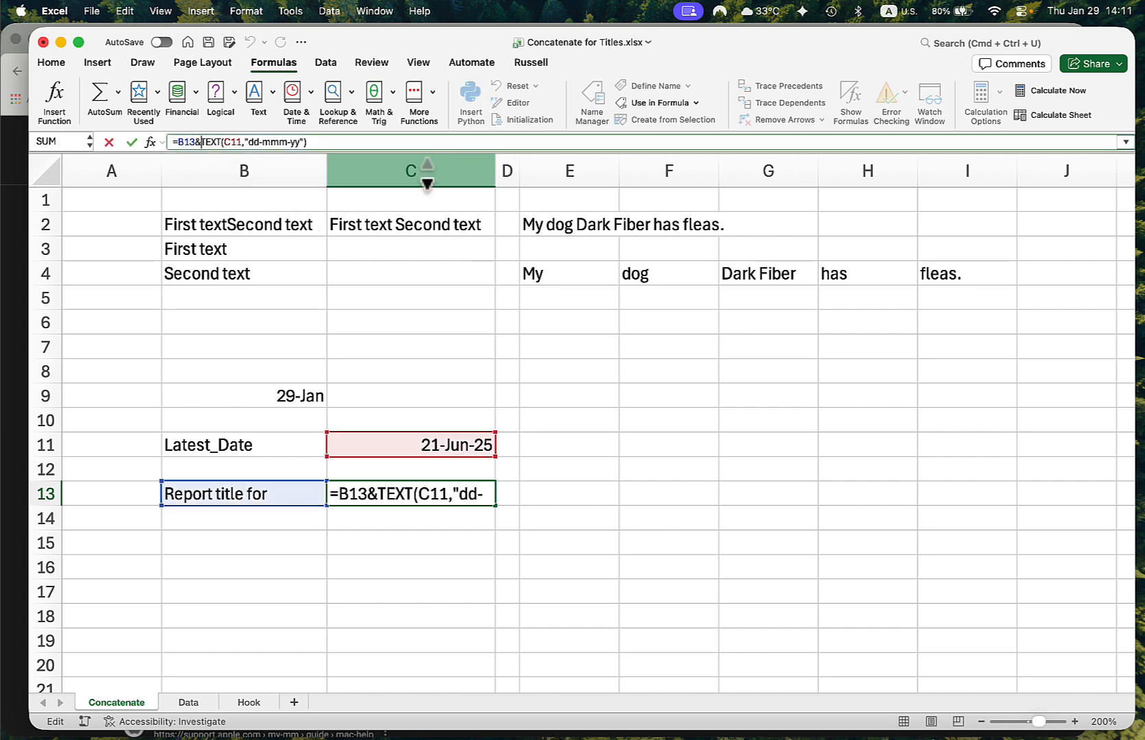
{"action": "type", "text": "\" \""}
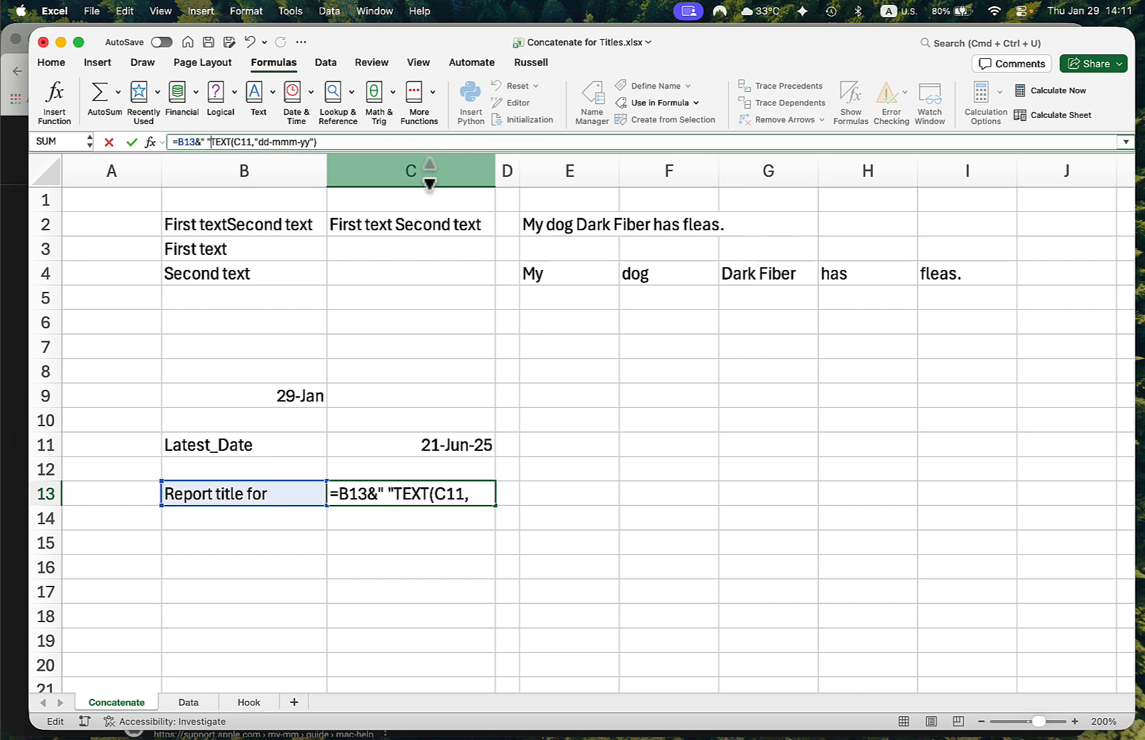
{"action": "type", "text": "&"}
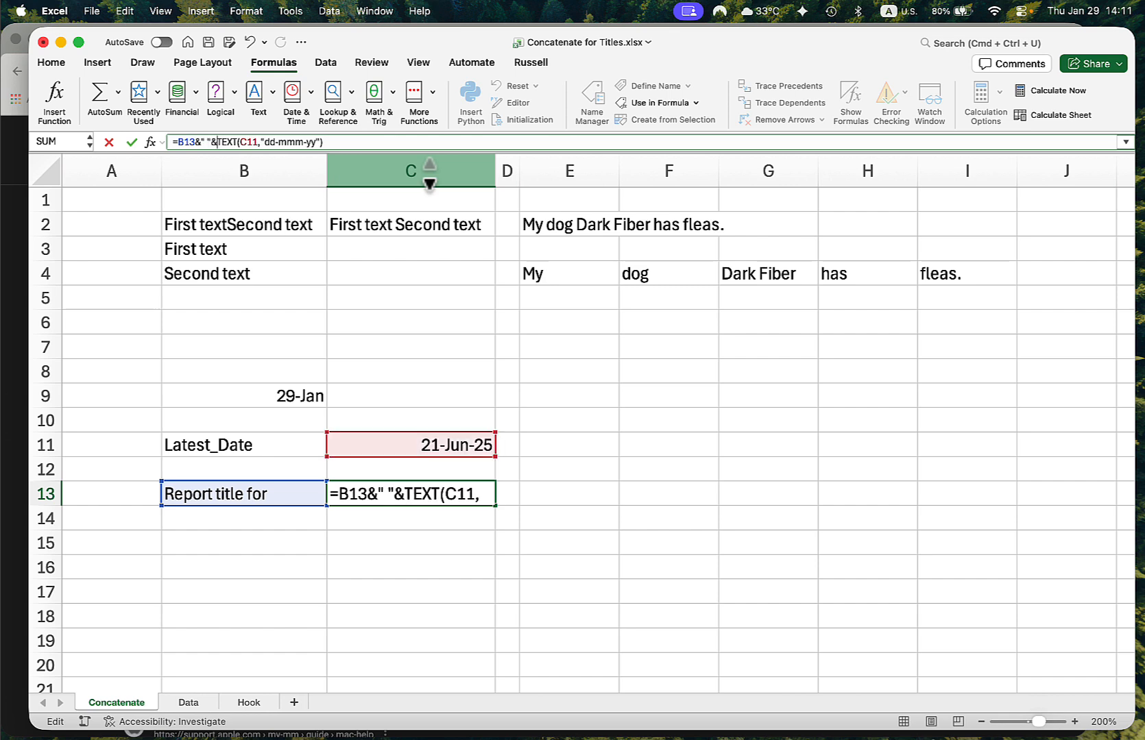
{"action": "key", "text": "Return"}
{"action": "key", "text": "Up"}
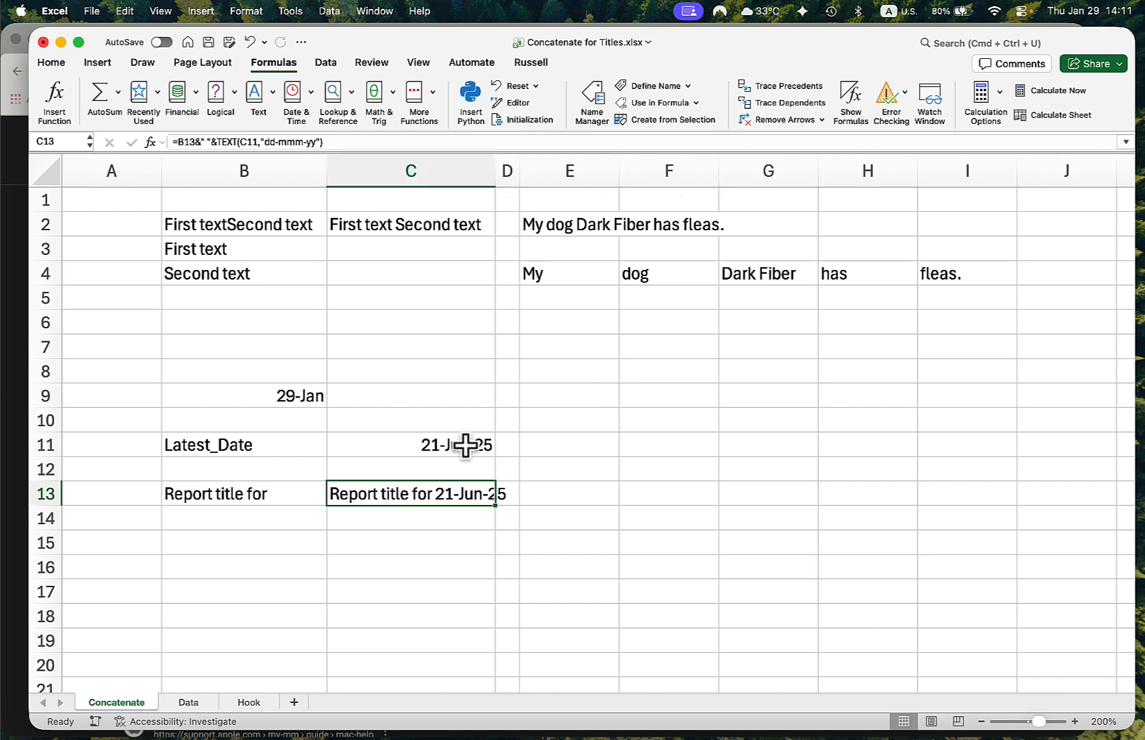
{"action": "left_click", "coordinate": [440, 445]}
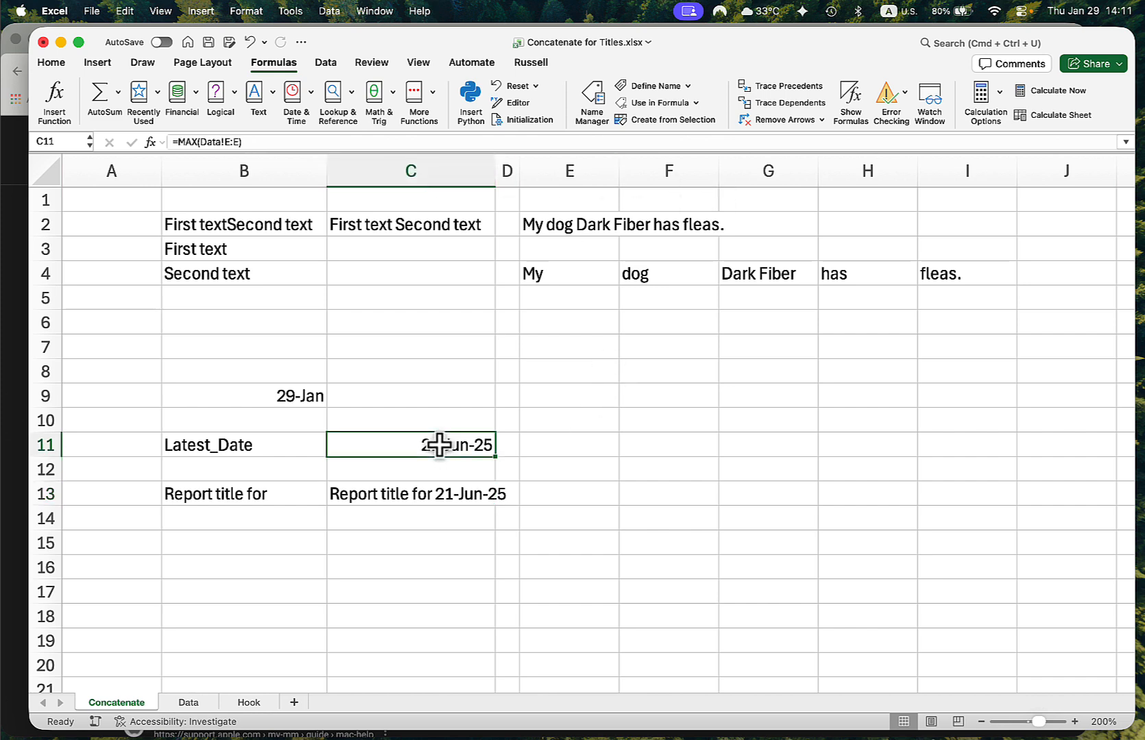